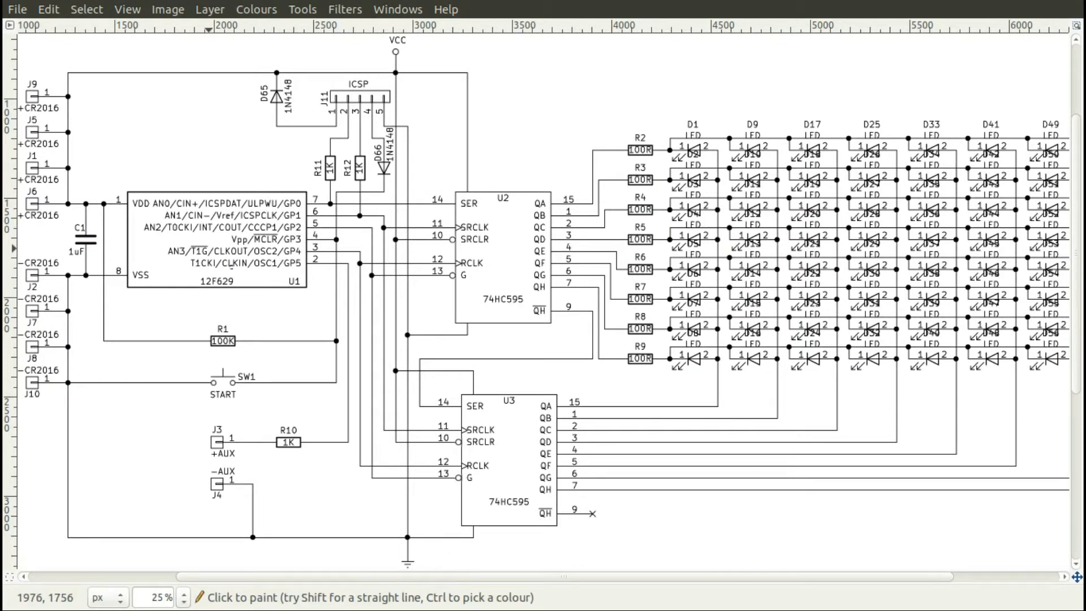
- Circle the positive and negative CR2016 battery connectors in red on the schematic, and undo both marks
{"action": "mouse_move", "coordinate": [61, 129]}
{"action": "left_mouse_down"}
{"action": "mouse_move", "coordinate": [21, 164]}
{"action": "mouse_move", "coordinate": [39, 186]}
{"action": "left_mouse_up"}
{"action": "mouse_move", "coordinate": [61, 277]}
{"action": "left_mouse_down"}
{"action": "mouse_move", "coordinate": [35, 369]}
{"action": "mouse_move", "coordinate": [74, 275]}
{"action": "left_mouse_up"}
{"action": "key", "text": "ctrl"}
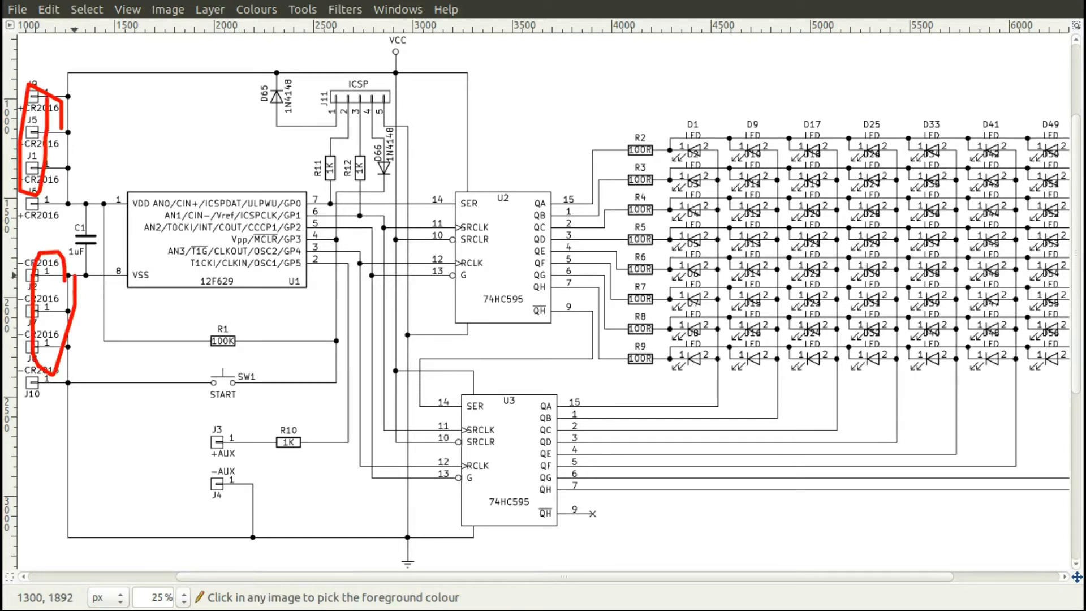
{"action": "key", "text": "ctrl+z"}
{"action": "key", "text": "ctrl+z"}
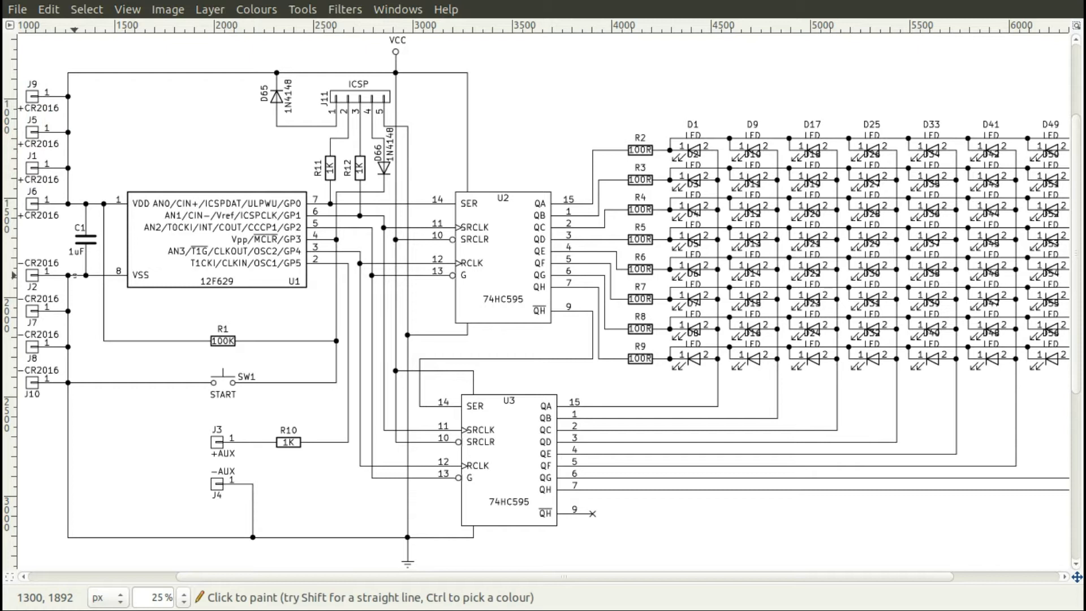
- Circle the pins of ICSP header J11 and draw a stroke from R12 to the 12F629's pin 7, and undo both marks
{"action": "mouse_move", "coordinate": [398, 118]}
{"action": "left_mouse_down"}
{"action": "mouse_move", "coordinate": [356, 92]}
{"action": "mouse_move", "coordinate": [386, 121]}
{"action": "left_mouse_up"}
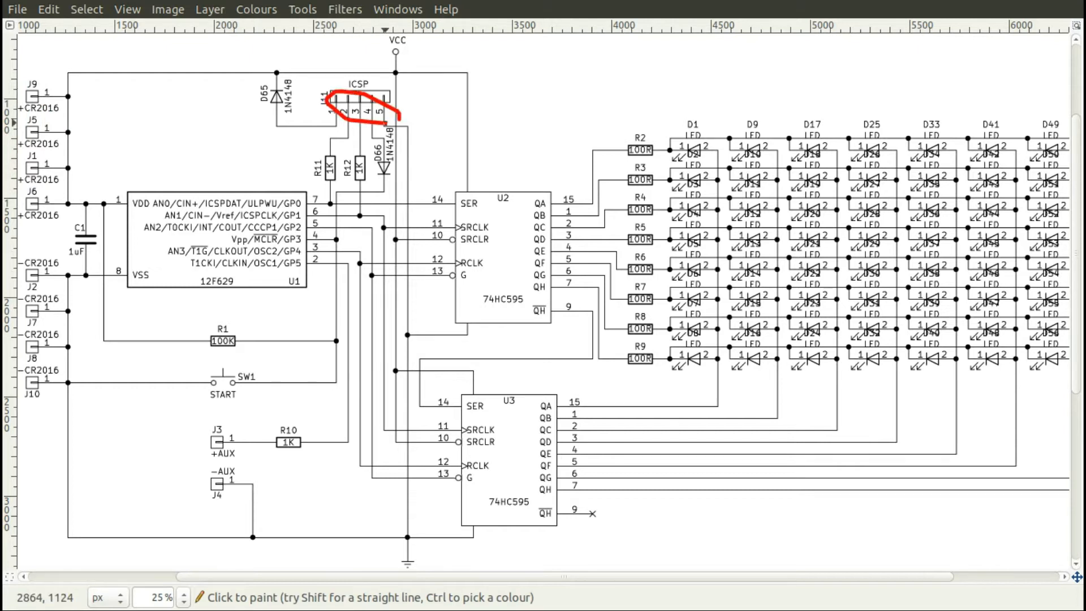
{"action": "left_click_drag", "start_coordinate": [362, 178], "coordinate": [316, 201]}
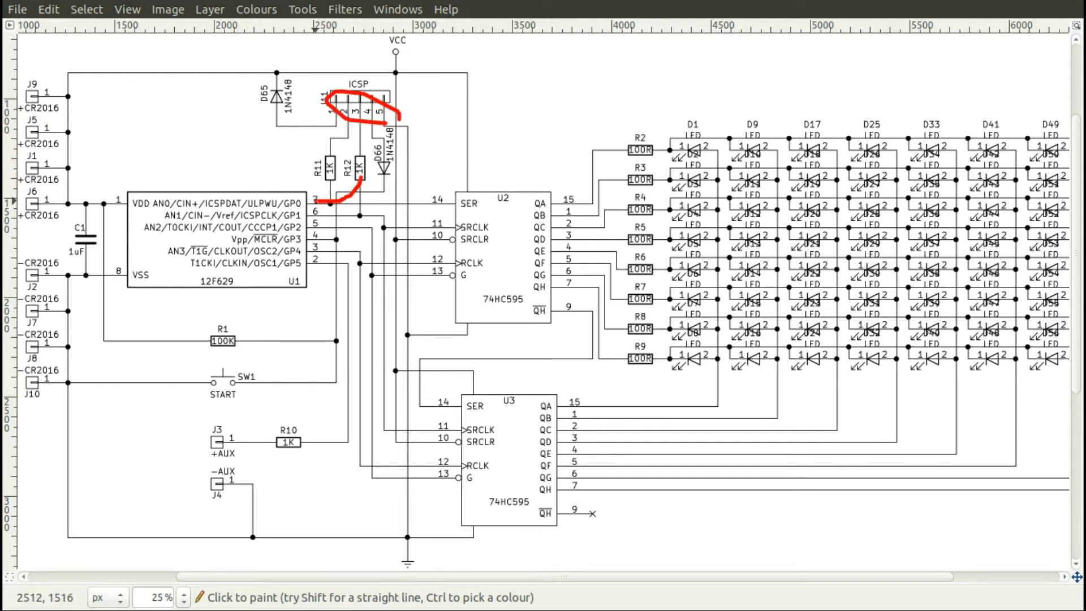
{"action": "key", "text": "ctrl+z"}
{"action": "key", "text": "ctrl+z"}
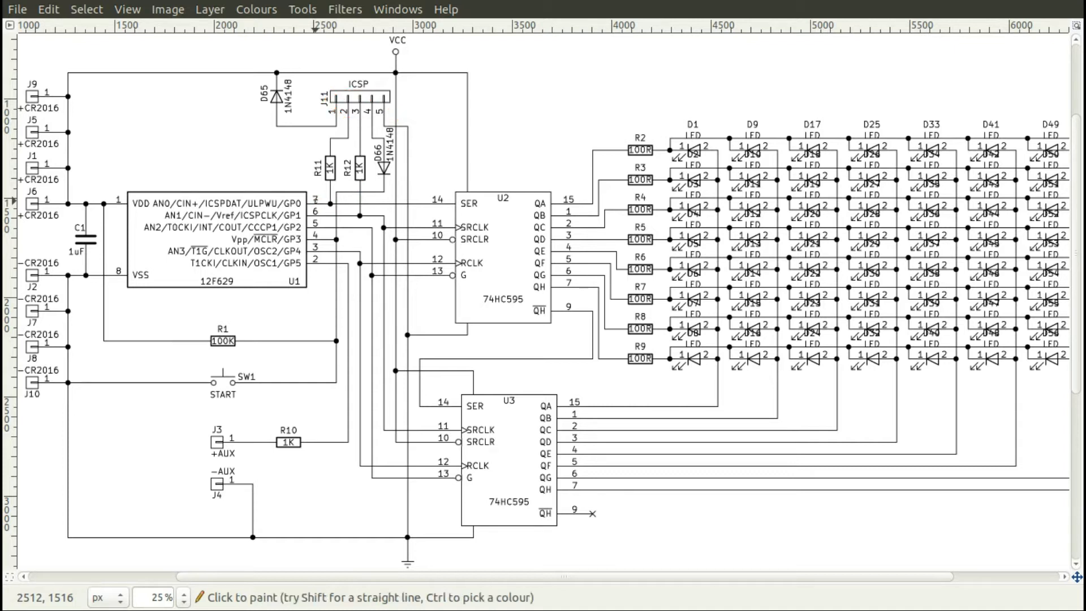
- Circle the AUX connectors J3 and J4 and trace the GP5 line down towards R10, and undo the marks
{"action": "mouse_move", "coordinate": [272, 471]}
{"action": "left_mouse_down"}
{"action": "mouse_move", "coordinate": [225, 428]}
{"action": "mouse_move", "coordinate": [220, 491]}
{"action": "mouse_move", "coordinate": [248, 490]}
{"action": "left_mouse_up"}
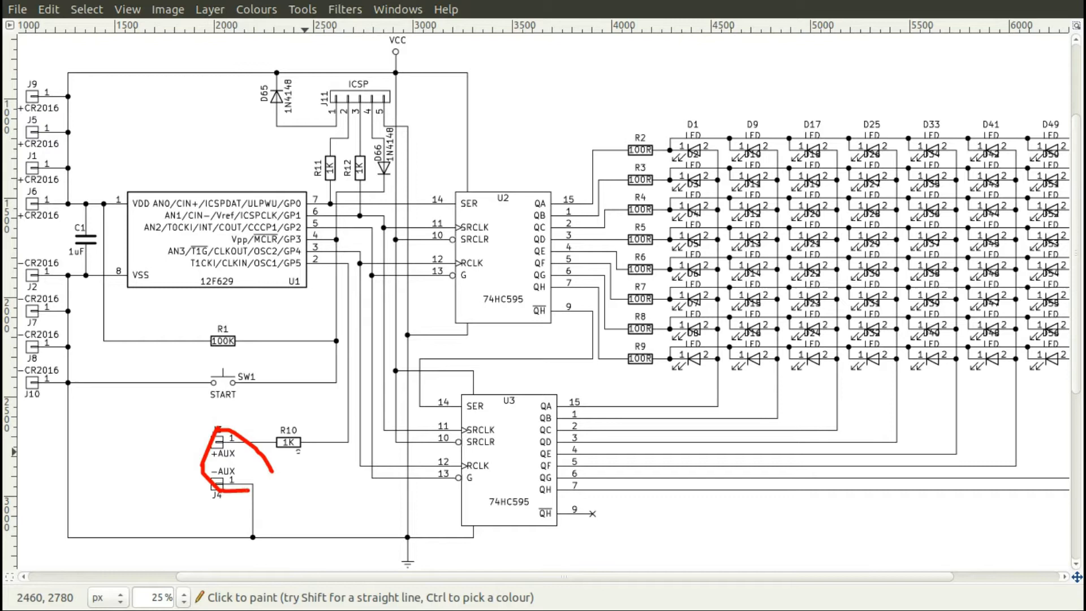
{"action": "mouse_move", "coordinate": [321, 268]}
{"action": "left_mouse_down"}
{"action": "mouse_move", "coordinate": [358, 291]}
{"action": "mouse_move", "coordinate": [363, 342]}
{"action": "mouse_move", "coordinate": [338, 421]}
{"action": "left_mouse_up"}
{"action": "key", "text": "ctrl+z"}
{"action": "key", "text": "ctrl+z"}
{"action": "key", "text": "ctrl+z"}
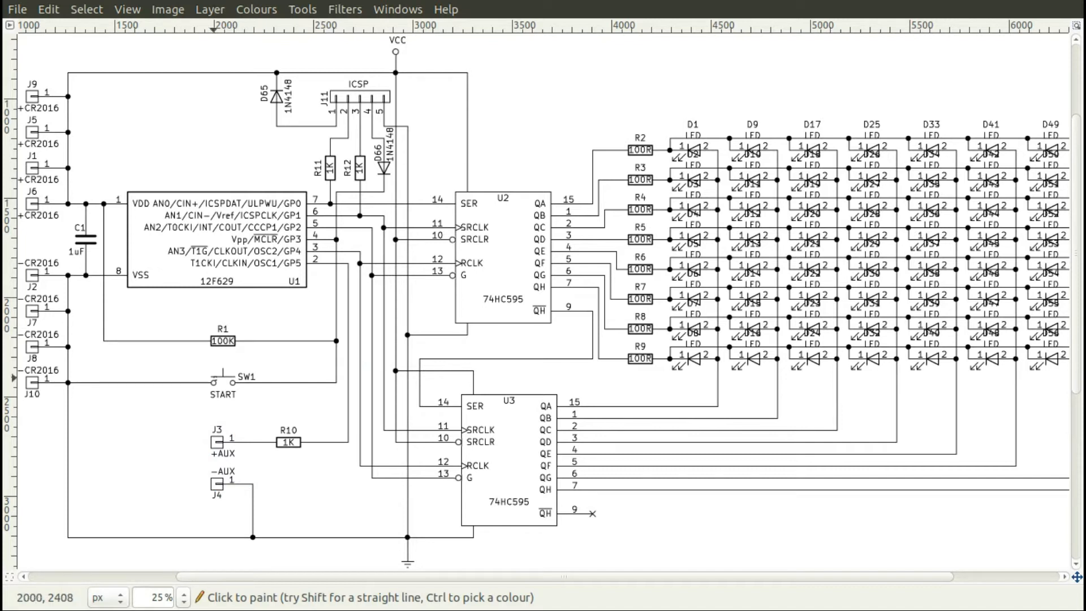
- Circle resistor R1 with START switch SW1 and trace their line up to GP3, and undo the marks
{"action": "mouse_move", "coordinate": [232, 321]}
{"action": "left_mouse_down"}
{"action": "mouse_move", "coordinate": [219, 404]}
{"action": "mouse_move", "coordinate": [266, 332]}
{"action": "mouse_move", "coordinate": [256, 324]}
{"action": "mouse_move", "coordinate": [330, 251]}
{"action": "mouse_move", "coordinate": [300, 236]}
{"action": "left_mouse_up"}
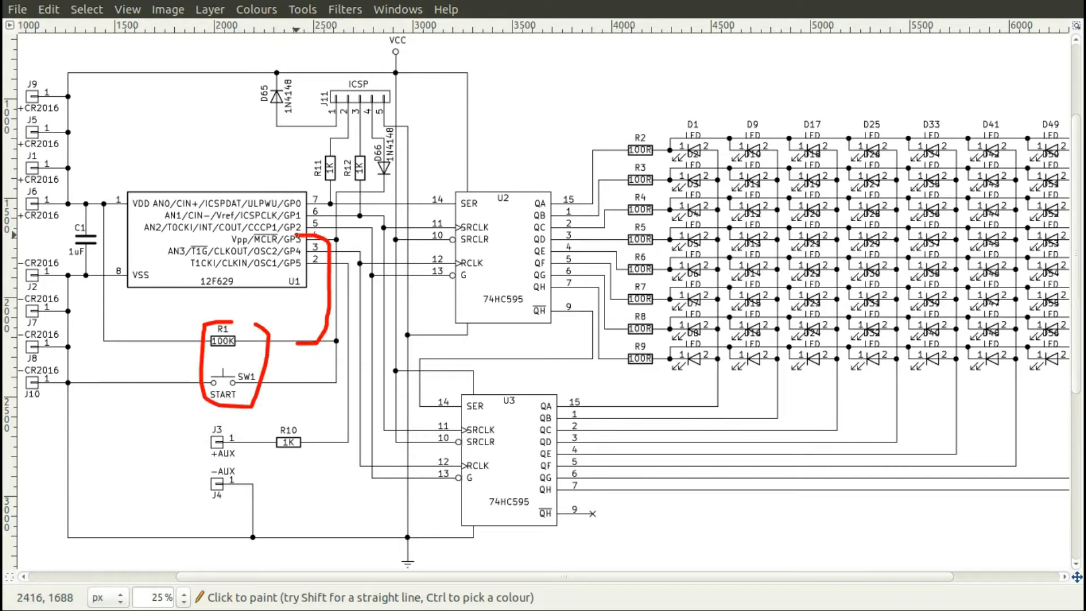
{"action": "key", "text": "ctrl+z"}
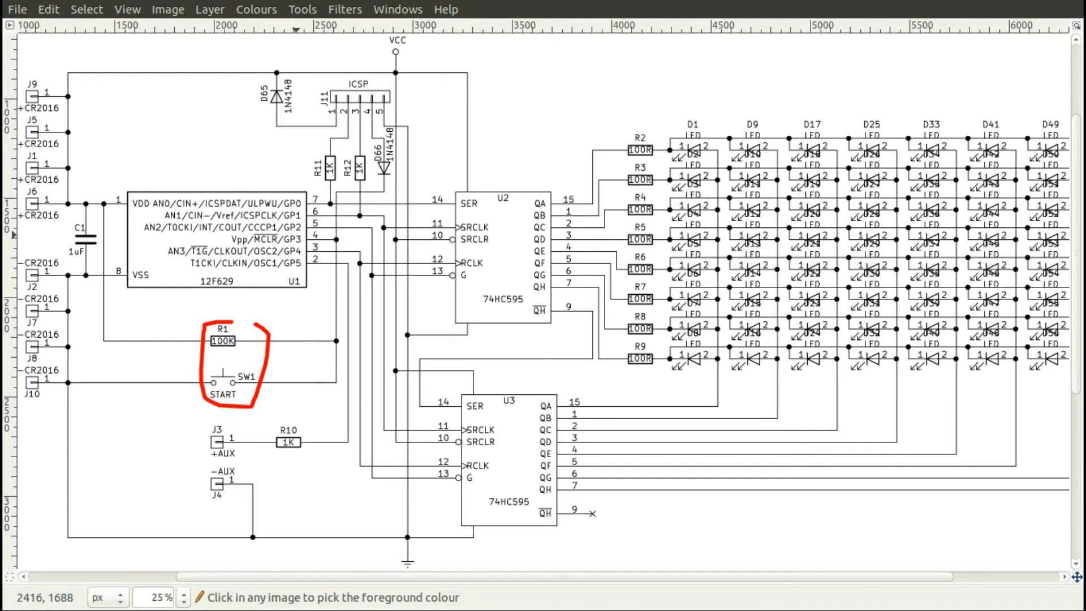
{"action": "key", "text": "ctrl+z"}
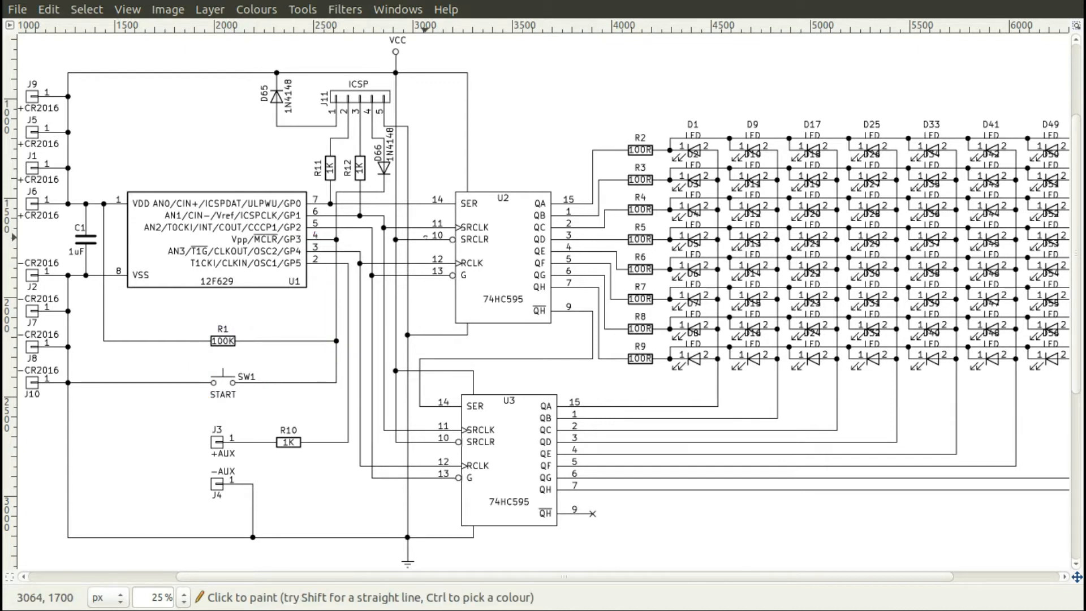
- Outline the 74HC595 chips U2 and U3 and trace the link from U2's pin 9 to U3's SER input, and undo the marks
{"action": "left_click", "coordinate": [426, 189]}
{"action": "mouse_move", "coordinate": [426, 189]}
{"action": "left_mouse_down"}
{"action": "mouse_move", "coordinate": [493, 322]}
{"action": "mouse_move", "coordinate": [481, 324]}
{"action": "left_mouse_up"}
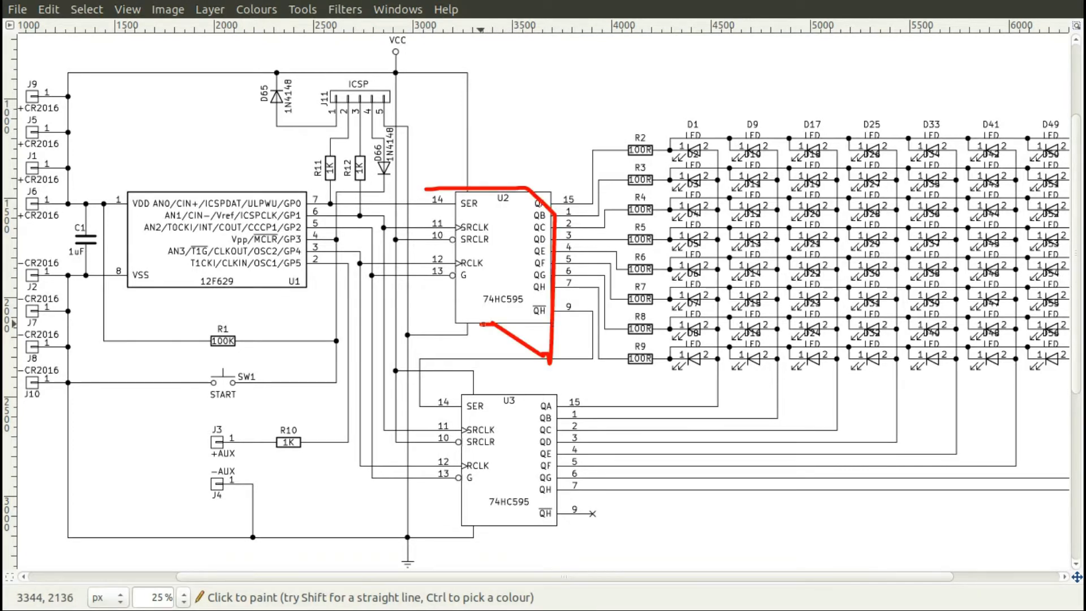
{"action": "mouse_move", "coordinate": [507, 387]}
{"action": "left_mouse_down"}
{"action": "mouse_move", "coordinate": [553, 466]}
{"action": "mouse_move", "coordinate": [502, 526]}
{"action": "left_mouse_up"}
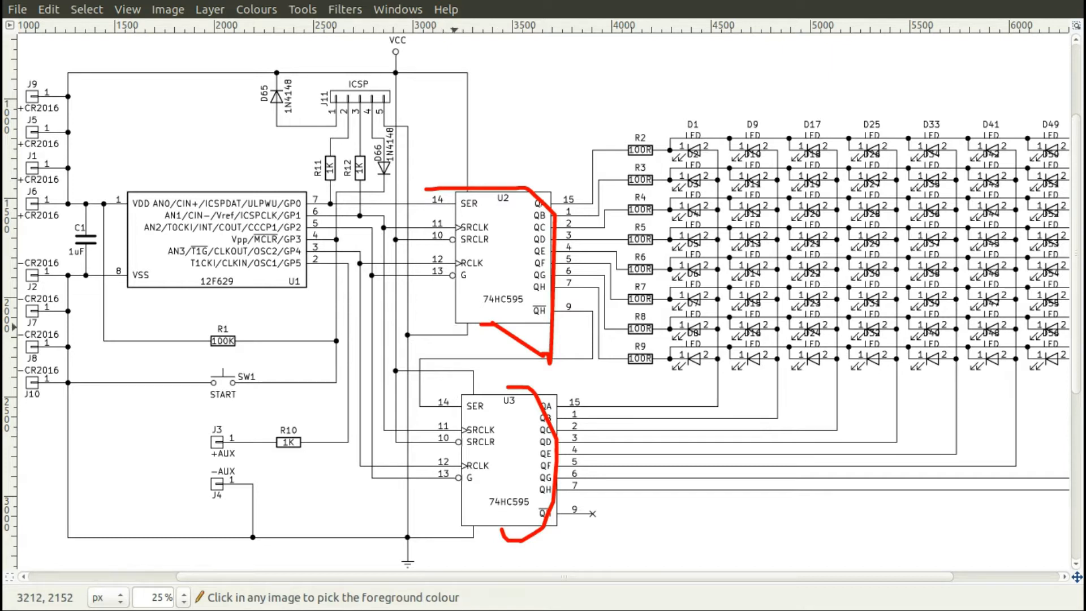
{"action": "key", "text": "ctrl+z"}
{"action": "key", "text": "ctrl+z"}
{"action": "key", "text": "ctrl+z"}
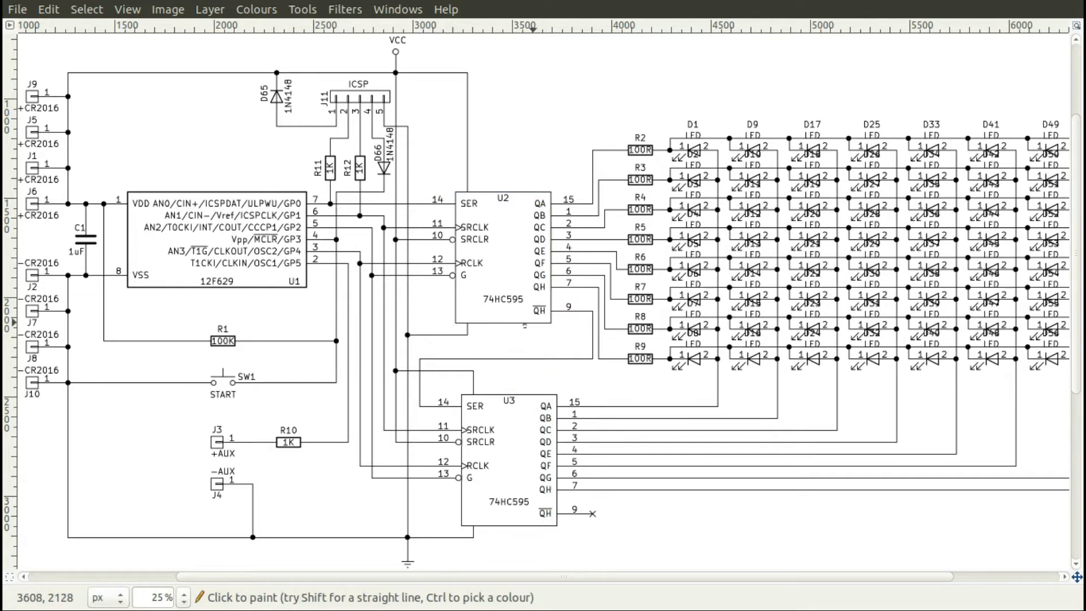
{"action": "mouse_move", "coordinate": [548, 315]}
{"action": "left_mouse_down"}
{"action": "mouse_move", "coordinate": [576, 342]}
{"action": "mouse_move", "coordinate": [487, 355]}
{"action": "mouse_move", "coordinate": [426, 382]}
{"action": "mouse_move", "coordinate": [459, 402]}
{"action": "left_mouse_up"}
{"action": "key", "text": "ctrl+z"}
- Mark U2's outputs, the 100R resistors, U3's outputs and the LED matrix in red, and undo all these marks
{"action": "mouse_move", "coordinate": [541, 190]}
{"action": "left_mouse_down"}
{"action": "mouse_move", "coordinate": [526, 270]}
{"action": "mouse_move", "coordinate": [562, 266]}
{"action": "mouse_move", "coordinate": [559, 192]}
{"action": "left_mouse_up"}
{"action": "mouse_move", "coordinate": [633, 141]}
{"action": "left_mouse_down"}
{"action": "mouse_move", "coordinate": [605, 170]}
{"action": "mouse_move", "coordinate": [629, 308]}
{"action": "mouse_move", "coordinate": [647, 136]}
{"action": "left_mouse_up"}
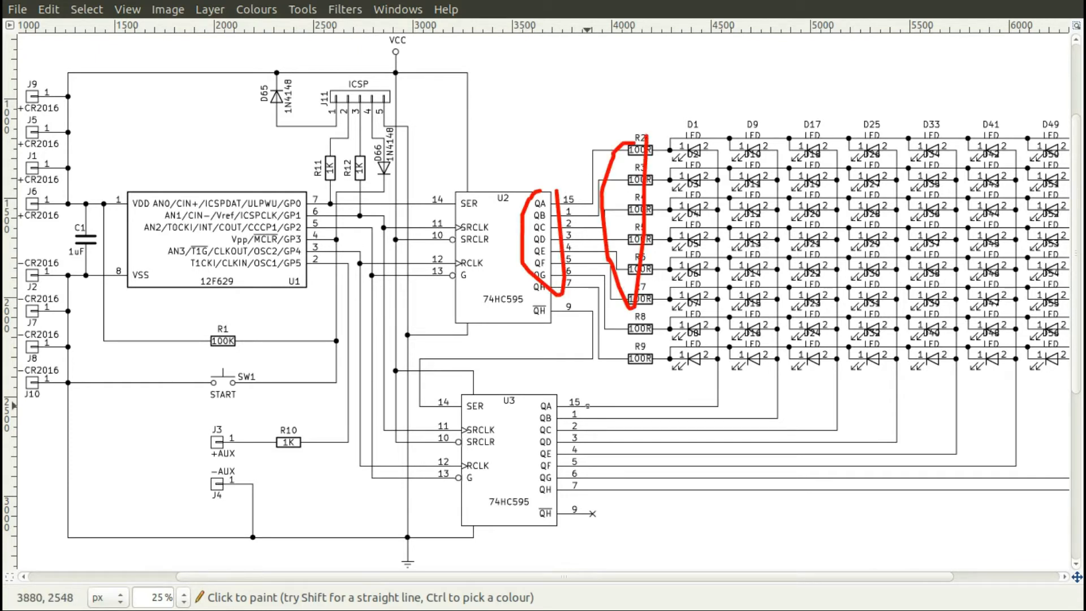
{"action": "left_click_drag", "start_coordinate": [588, 406], "coordinate": [563, 467]}
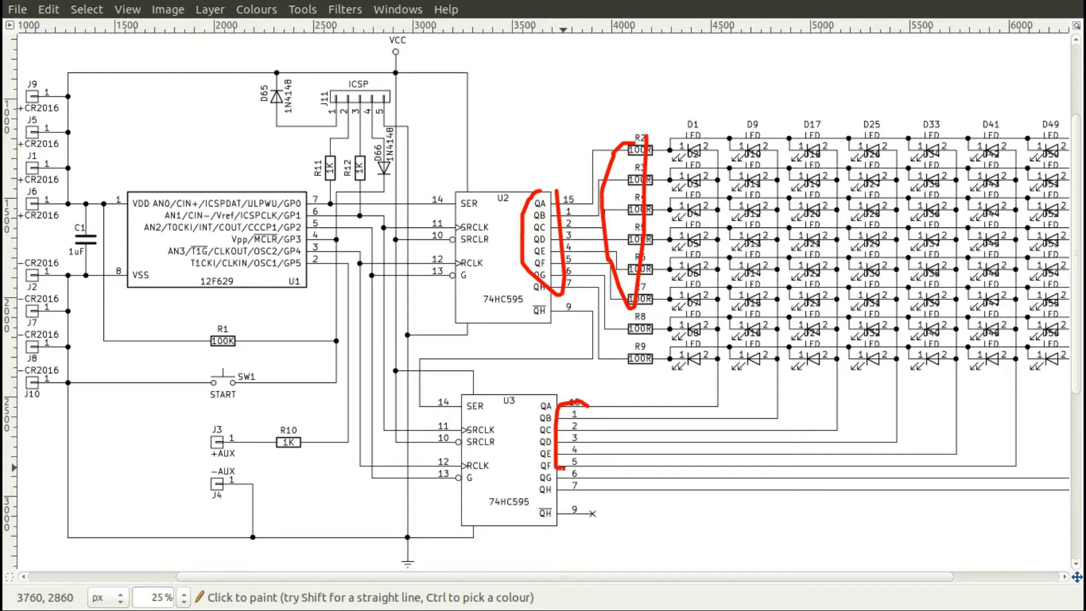
{"action": "mouse_move", "coordinate": [657, 371]}
{"action": "left_mouse_down"}
{"action": "mouse_move", "coordinate": [947, 378]}
{"action": "mouse_move", "coordinate": [1024, 254]}
{"action": "mouse_move", "coordinate": [702, 191]}
{"action": "mouse_move", "coordinate": [715, 303]}
{"action": "mouse_move", "coordinate": [747, 339]}
{"action": "left_mouse_up"}
{"action": "key", "text": "ctrl+z"}
{"action": "key", "text": "ctrl+z"}
{"action": "key", "text": "ctrl+z"}
{"action": "key", "text": "ctrl+z"}
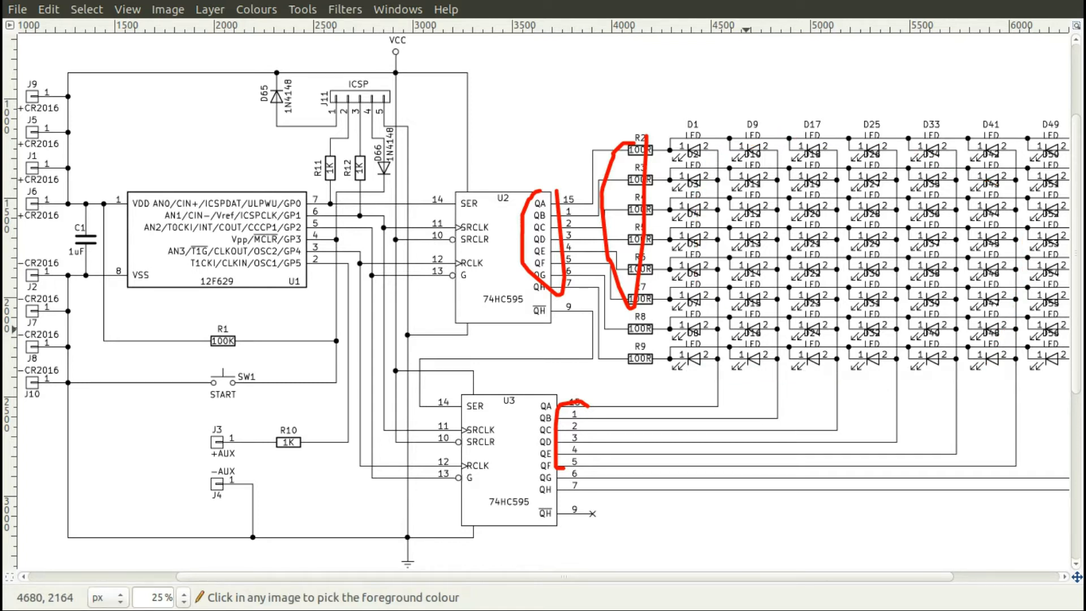
{"action": "key", "text": "ctrl+z"}
{"action": "key", "text": "ctrl+z"}
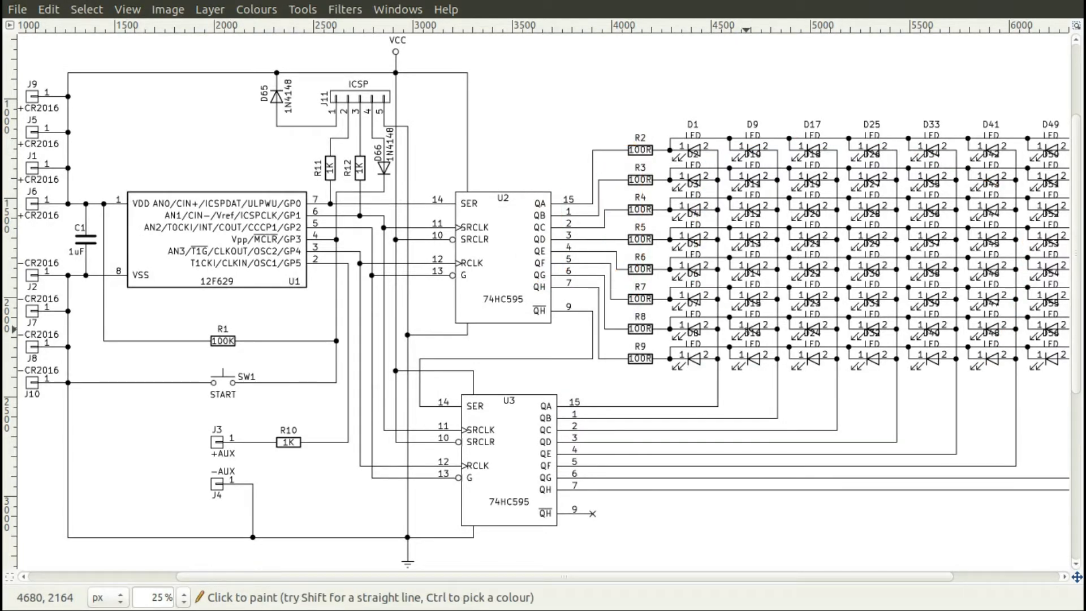
- Draw a red stroke down the output side of each 74HC595 chip, U2 and U3
{"action": "mouse_move", "coordinate": [488, 200]}
{"action": "left_mouse_down"}
{"action": "mouse_move", "coordinate": [529, 244]}
{"action": "mouse_move", "coordinate": [526, 315]}
{"action": "left_mouse_up"}
{"action": "mouse_move", "coordinate": [505, 403]}
{"action": "left_mouse_down"}
{"action": "mouse_move", "coordinate": [527, 428]}
{"action": "mouse_move", "coordinate": [534, 492]}
{"action": "left_mouse_up"}
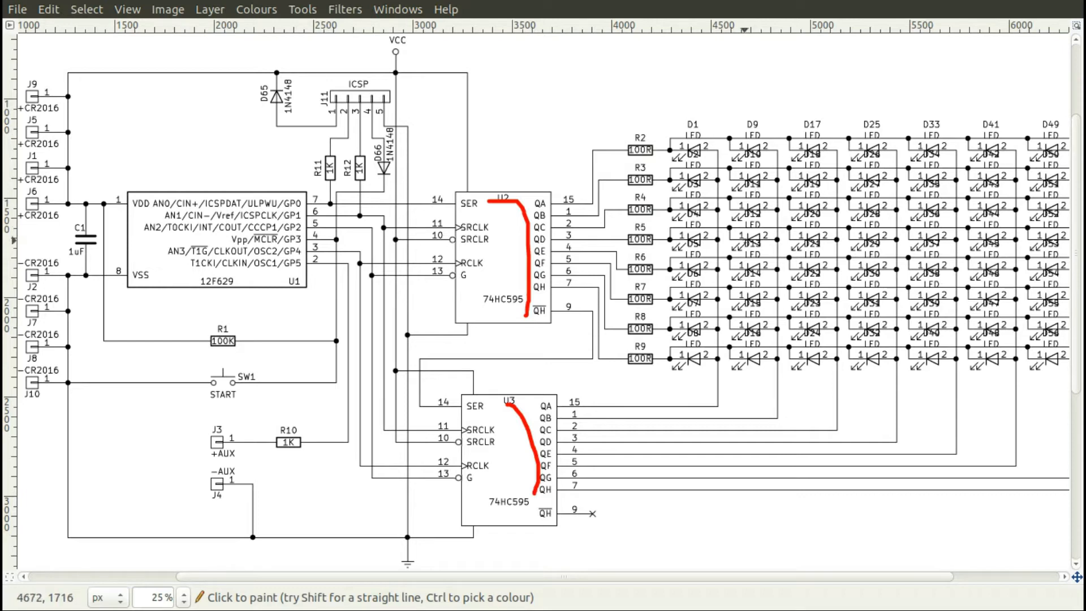
{"action": "key", "text": "ctrl"}
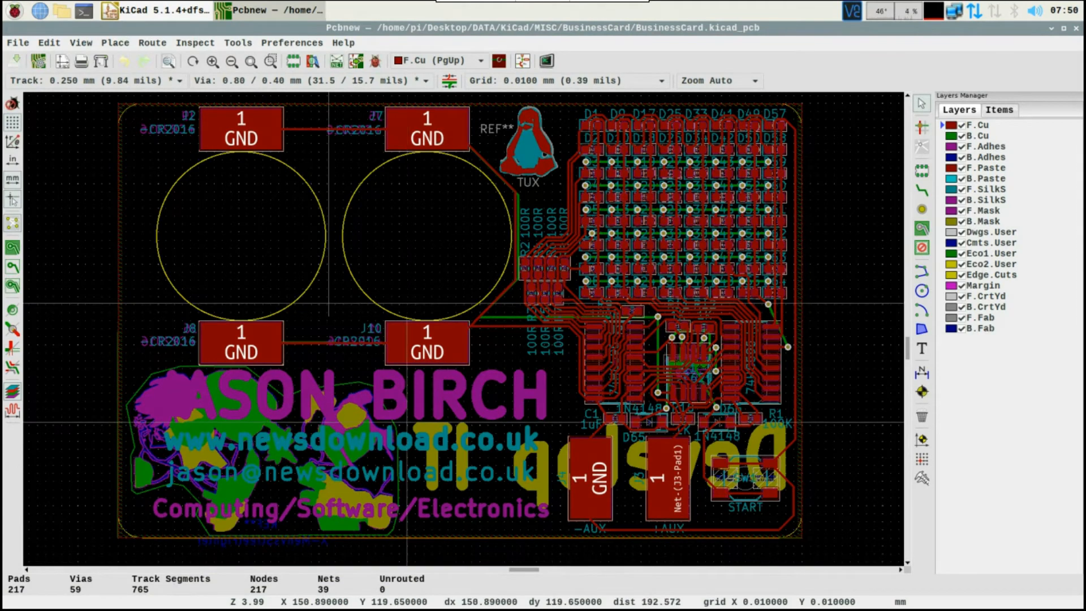
- In Pcbnew, examine the Gerber plot options and the footprint position file options, closing both without generating files
{"action": "left_click", "coordinate": [100, 60]}
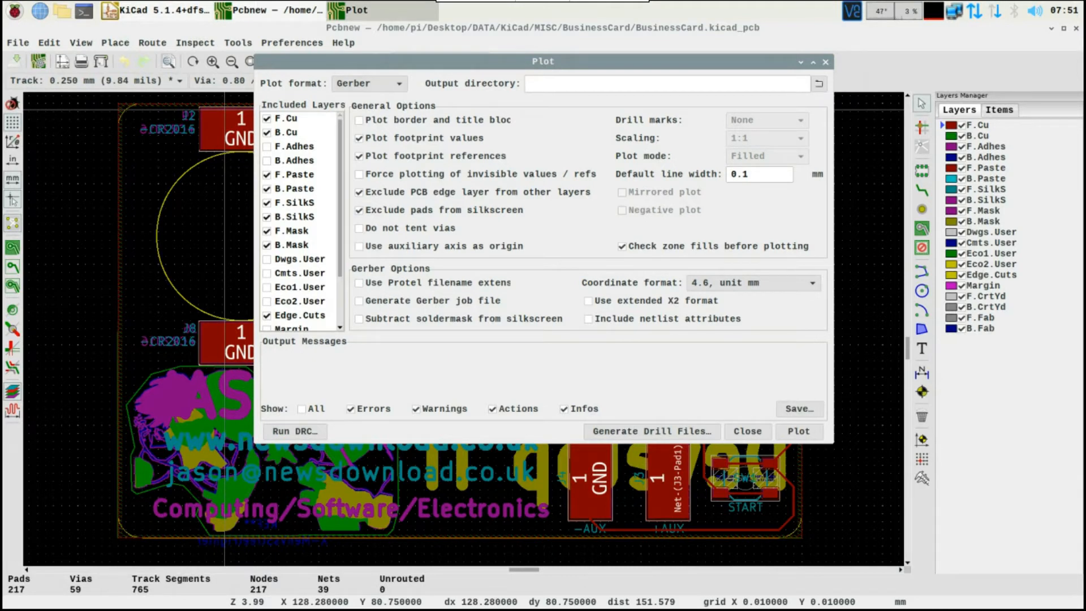
{"action": "key", "text": "Escape"}
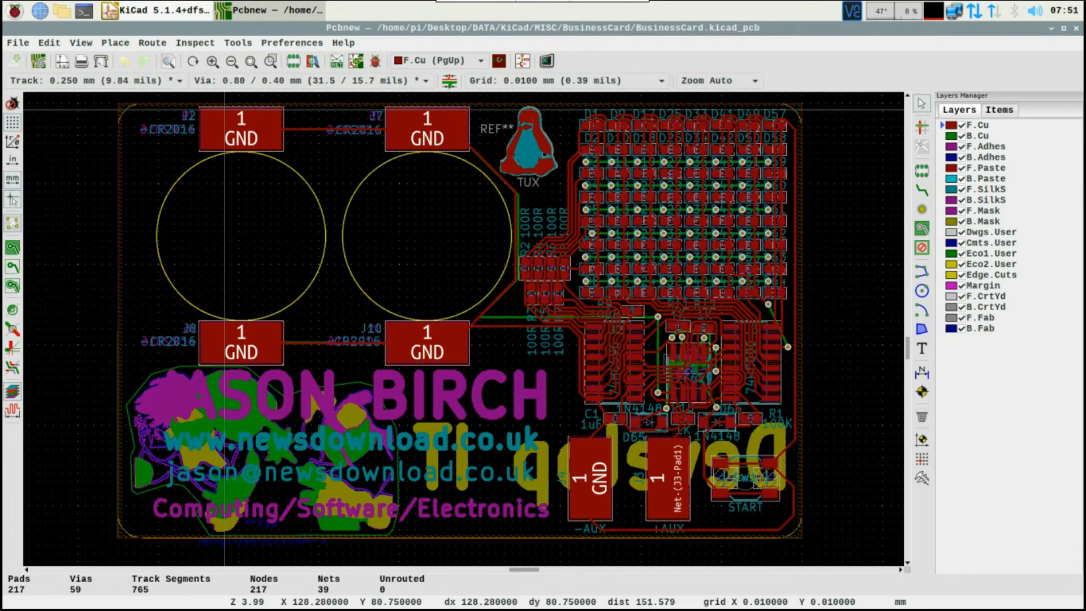
{"action": "left_click", "coordinate": [17, 43]}
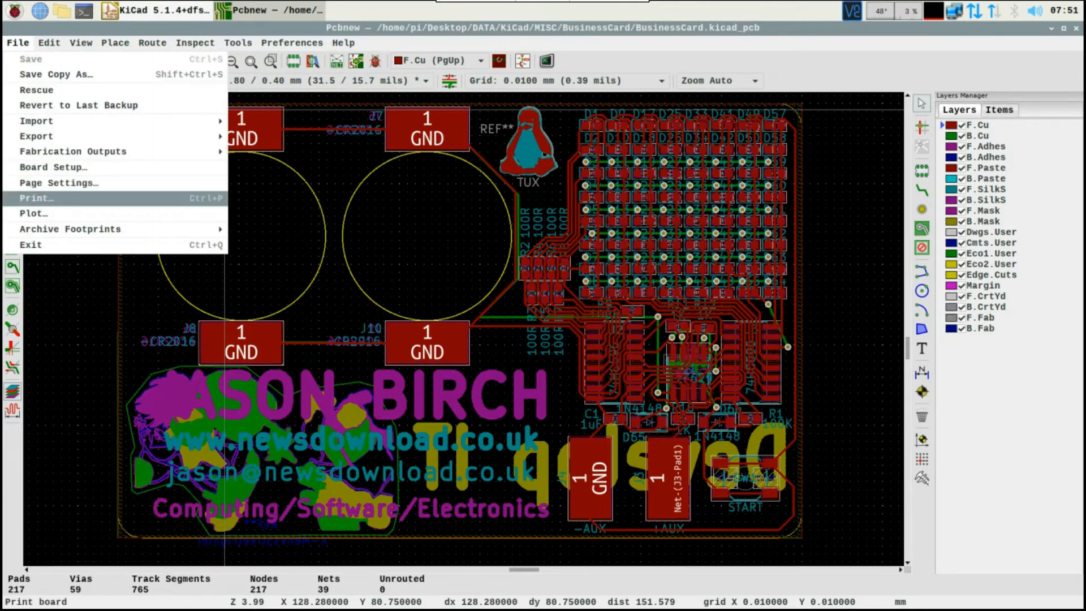
{"action": "mouse_move", "coordinate": [74, 152]}
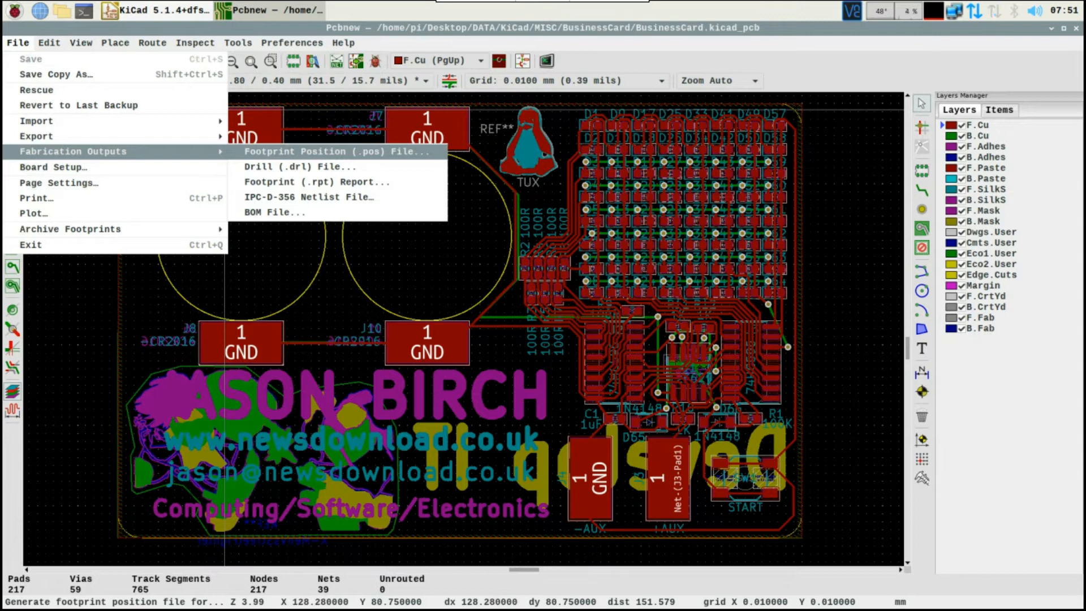
{"action": "key", "text": "Return"}
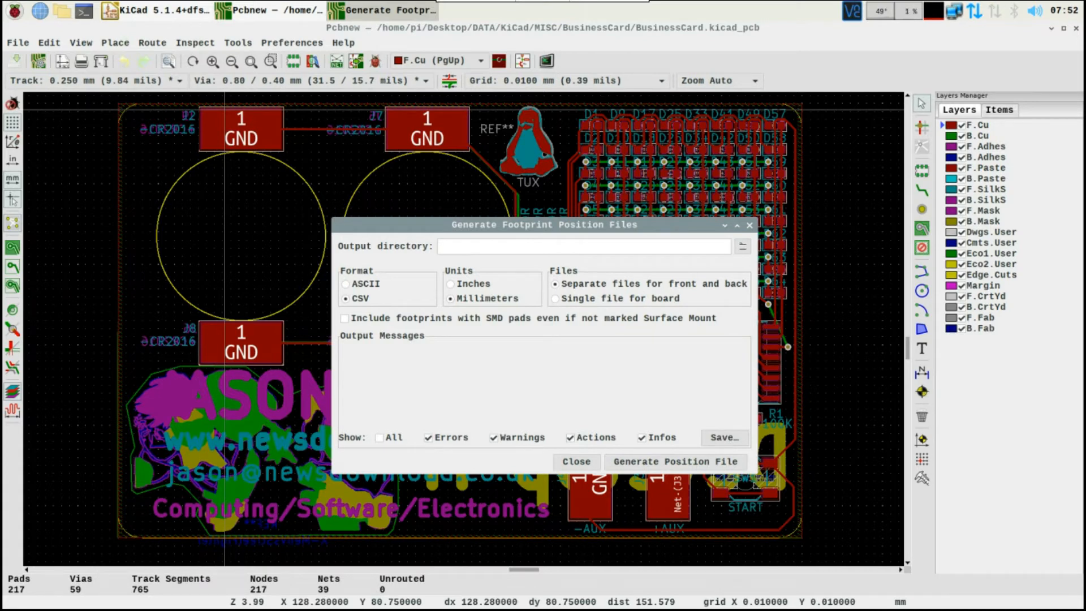
{"action": "key", "text": "Escape"}
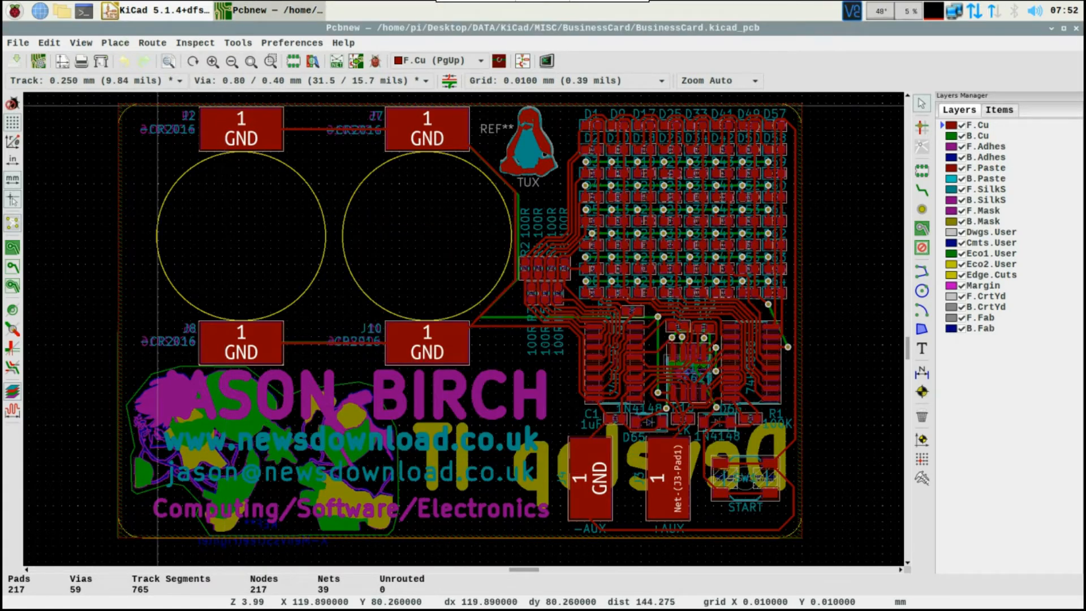
- Open the bill of materials export for the board and cancel it without saving BusinessCard.csv
{"action": "left_click", "coordinate": [18, 43]}
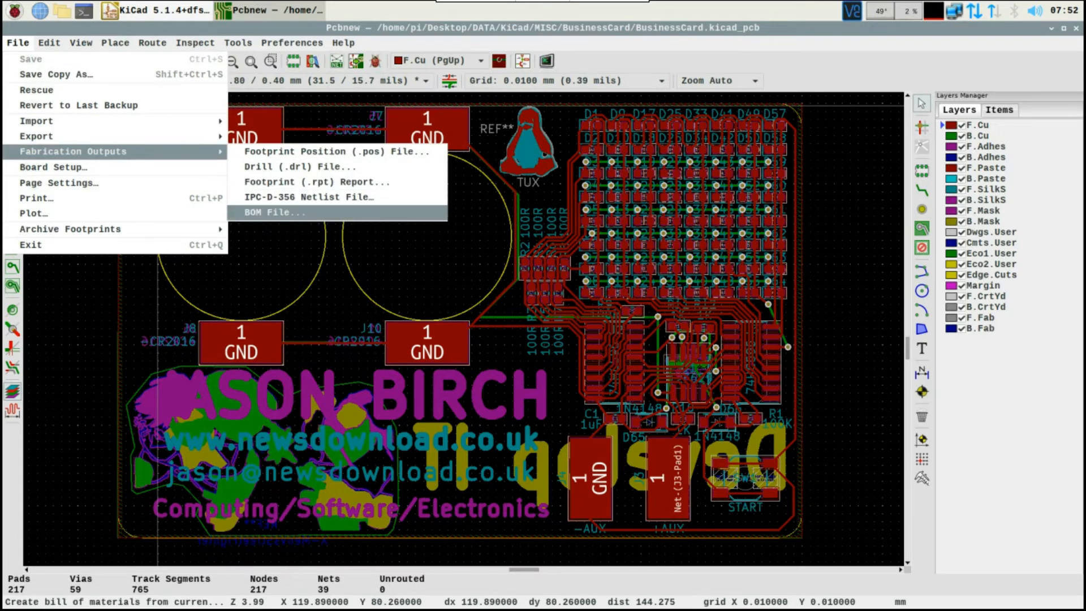
{"action": "left_click", "coordinate": [274, 212]}
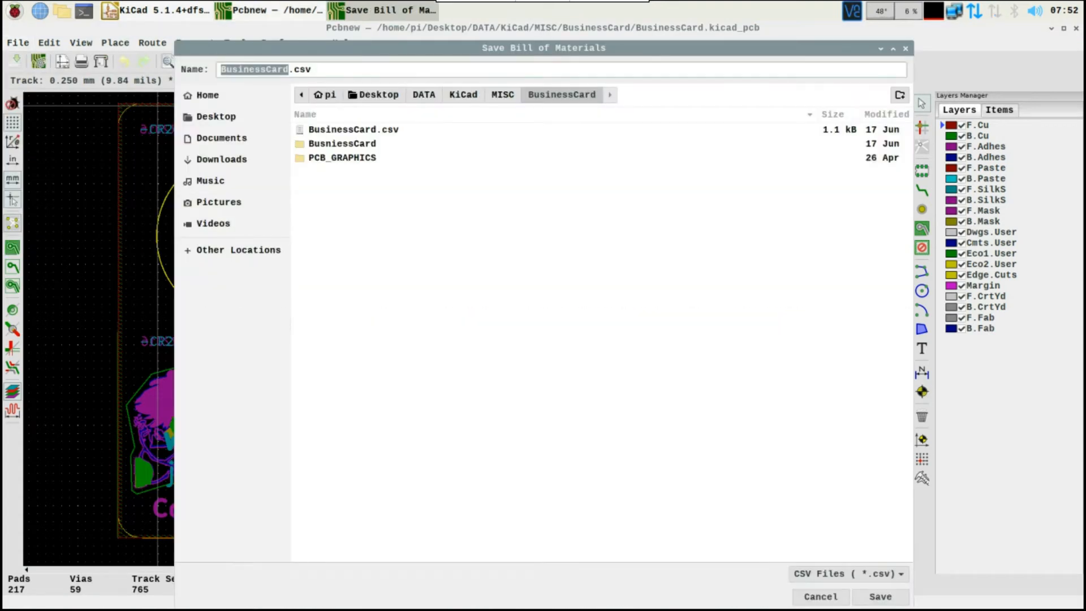
{"action": "key", "text": "Escape"}
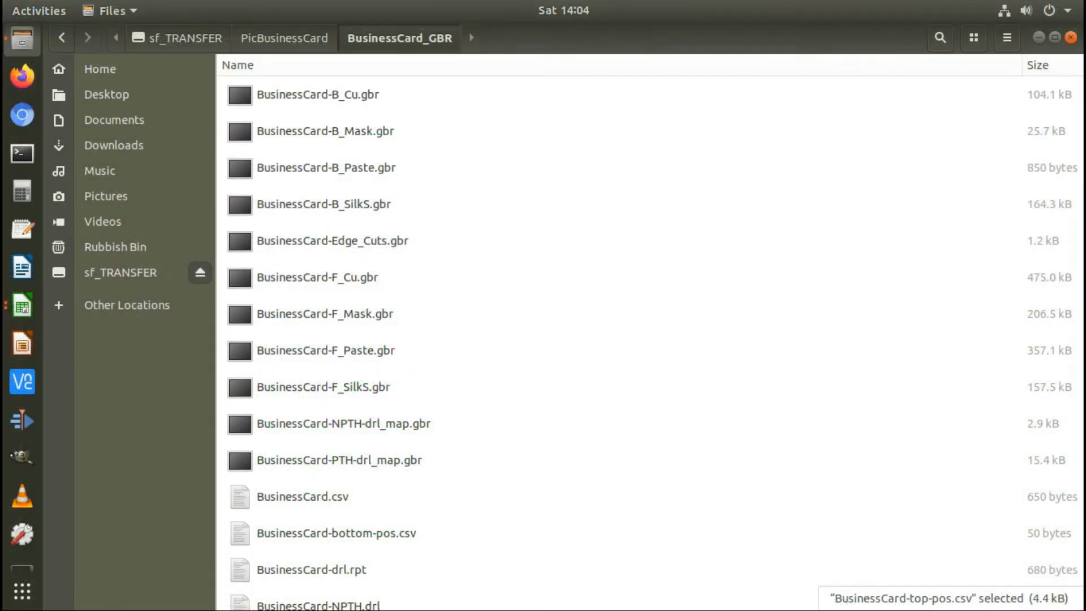
- Step through the Gerber files in the BusinessCard_GBR folder, from BusinessCard-B_Cu.gbr to BusinessCard-PTH-drl_map.gbr
{"action": "left_click", "coordinate": [318, 94]}
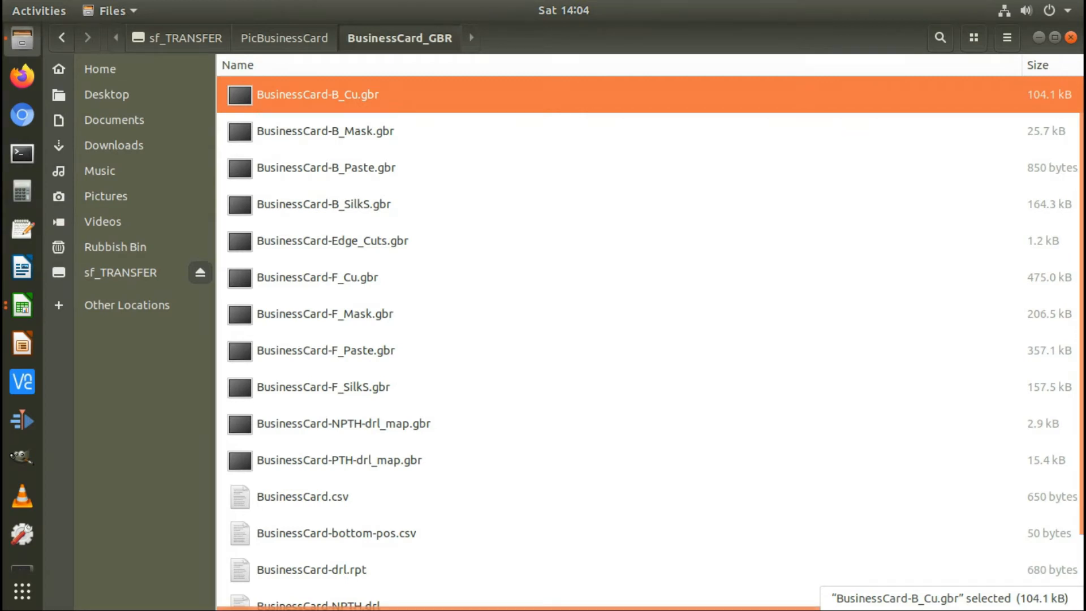
{"action": "key", "text": "Down"}
{"action": "key", "text": "Down"}
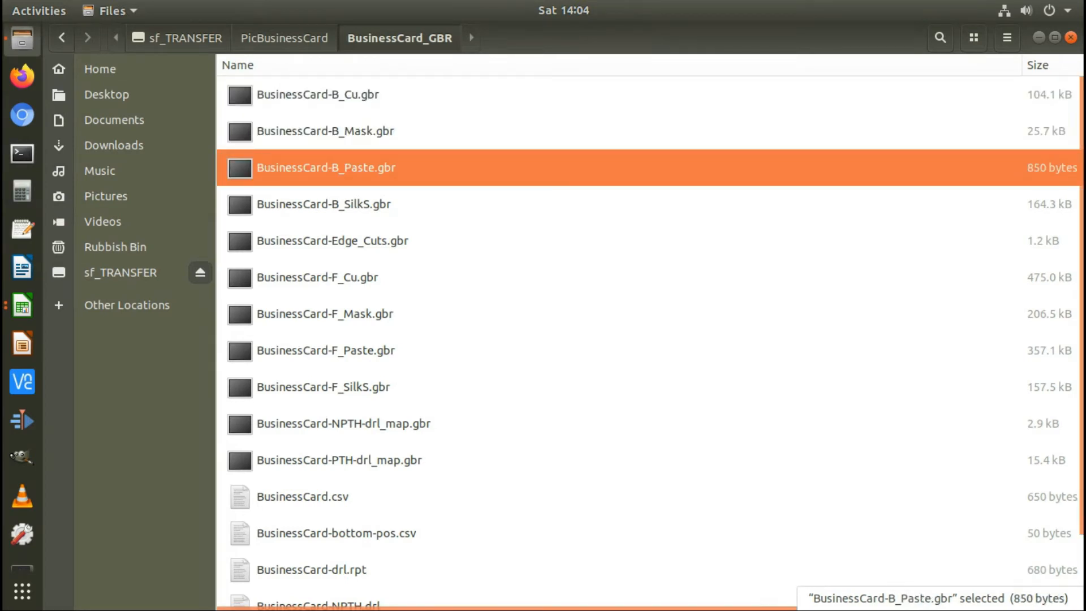
{"action": "key", "text": "Down"}
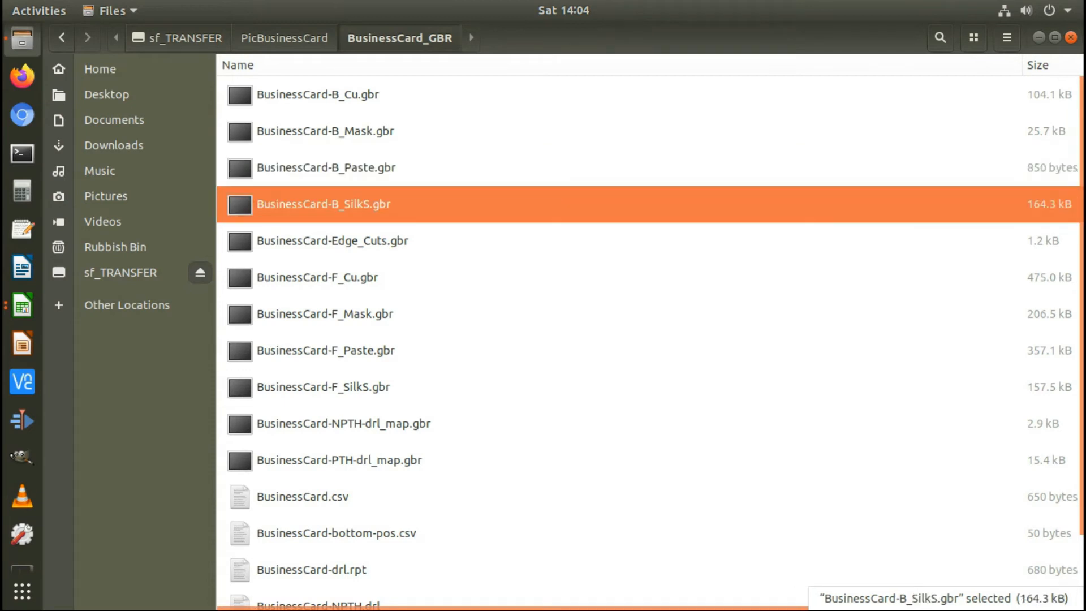
{"action": "key", "text": "Down"}
{"action": "key", "text": "Down"}
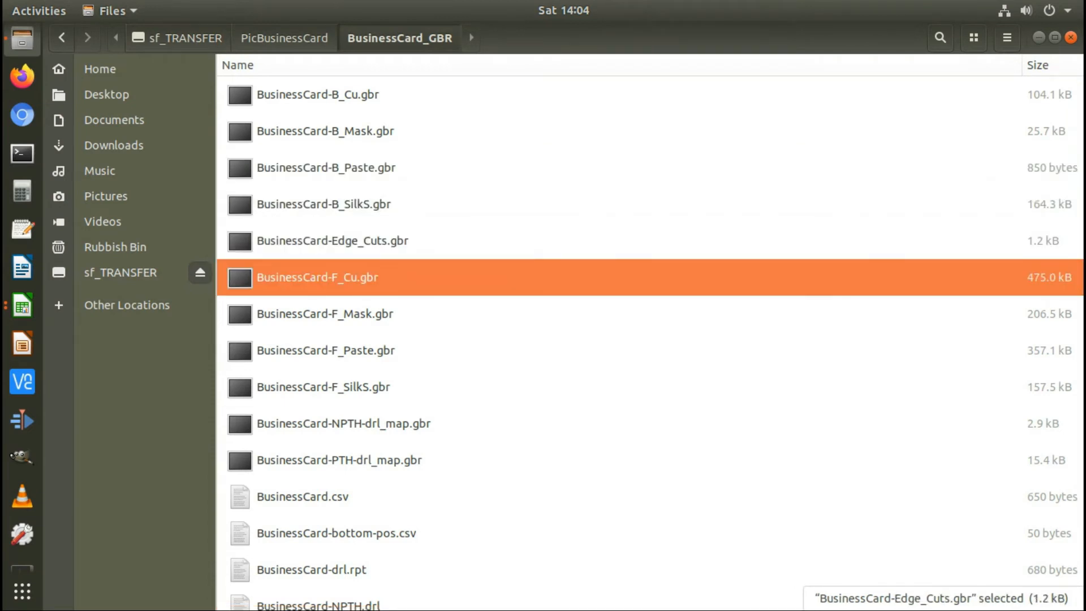
{"action": "key", "text": "Down"}
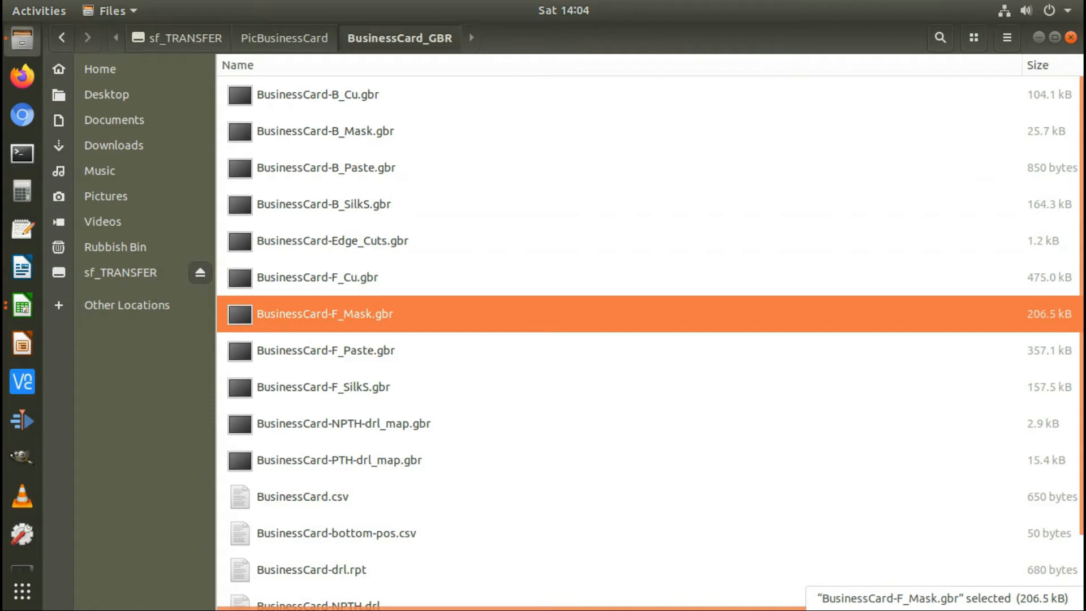
{"action": "key", "text": "Down"}
{"action": "key", "text": "Down"}
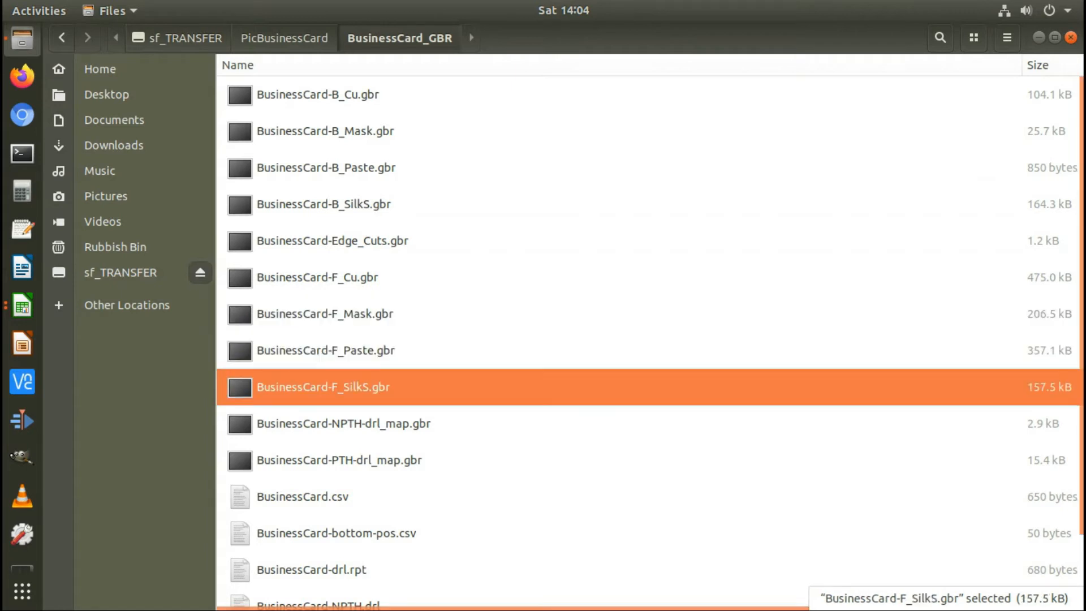
{"action": "key", "text": "Down"}
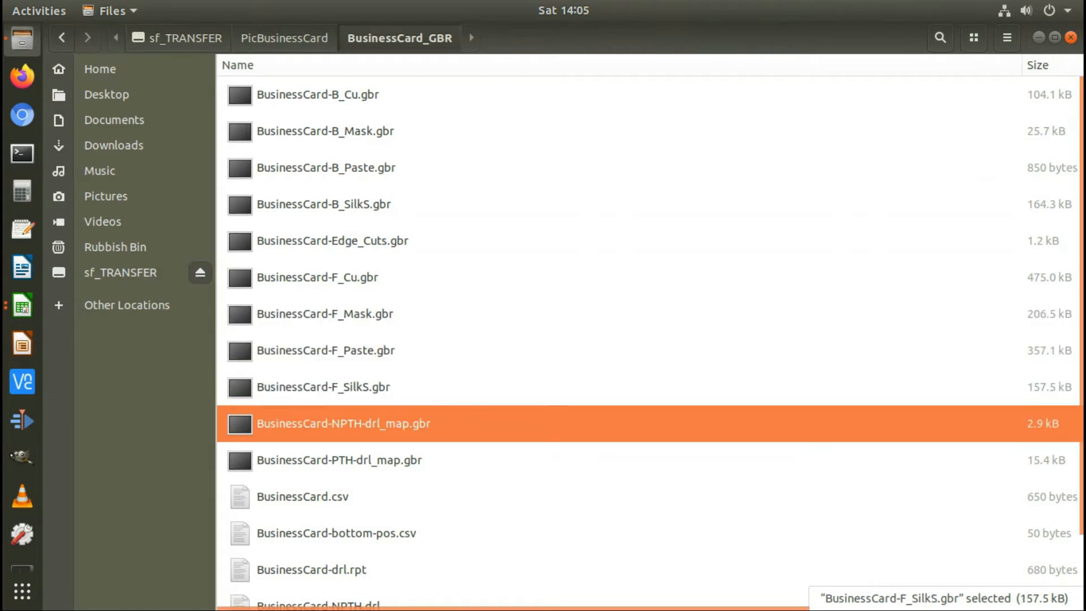
{"action": "key", "text": "Down"}
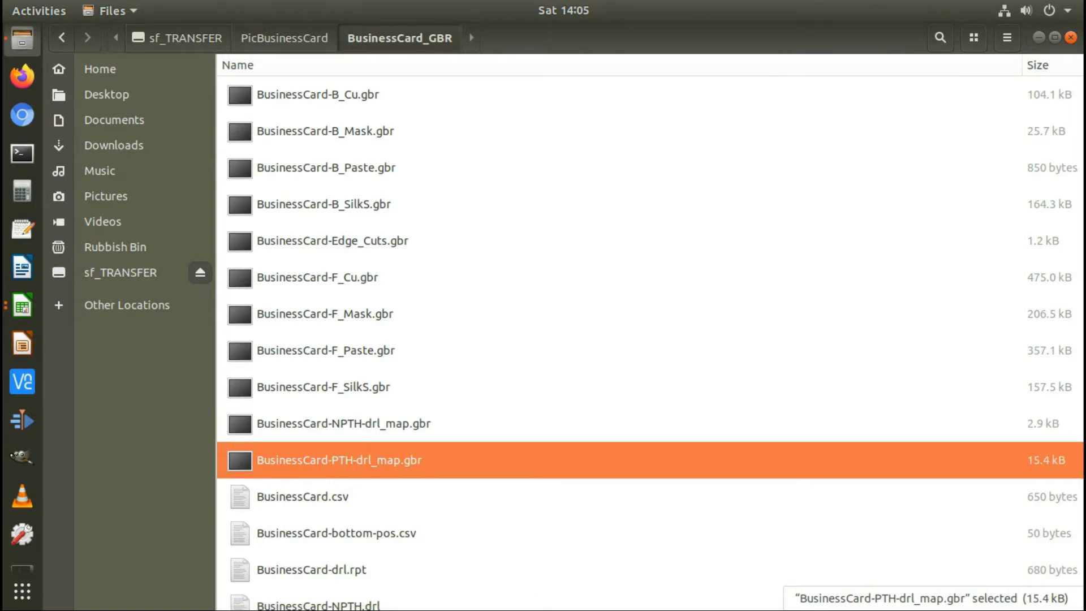
- Go one by one through the remaining CSV, drill report and drill files, from BusinessCard.csv to BusinessCard-top-pos.csv
{"action": "scroll", "coordinate": [650, 339], "scroll_direction": "down", "scroll_amount": 3}
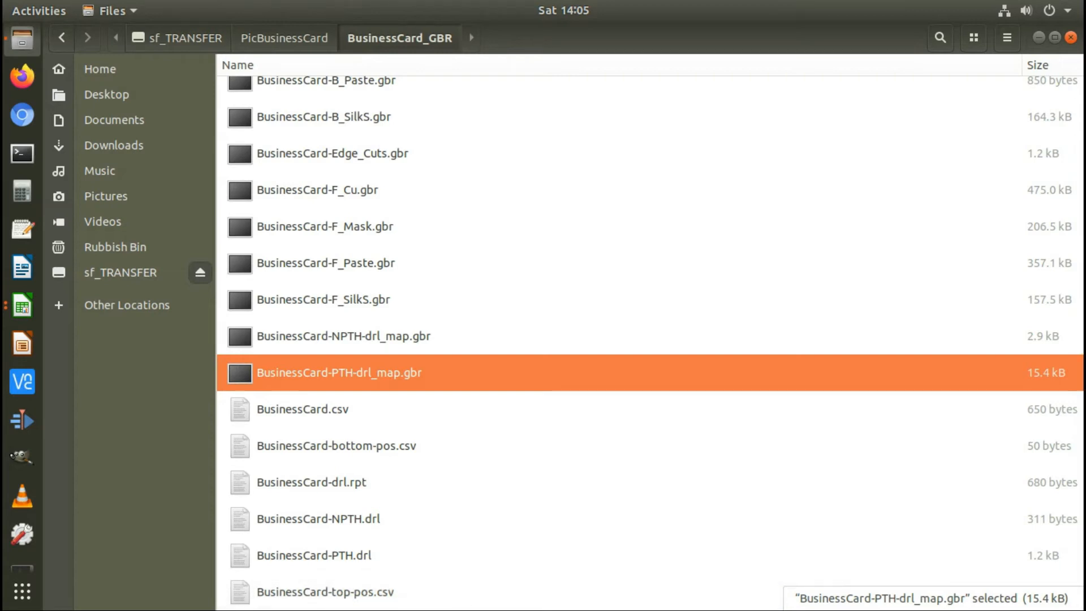
{"action": "left_click", "coordinate": [303, 410]}
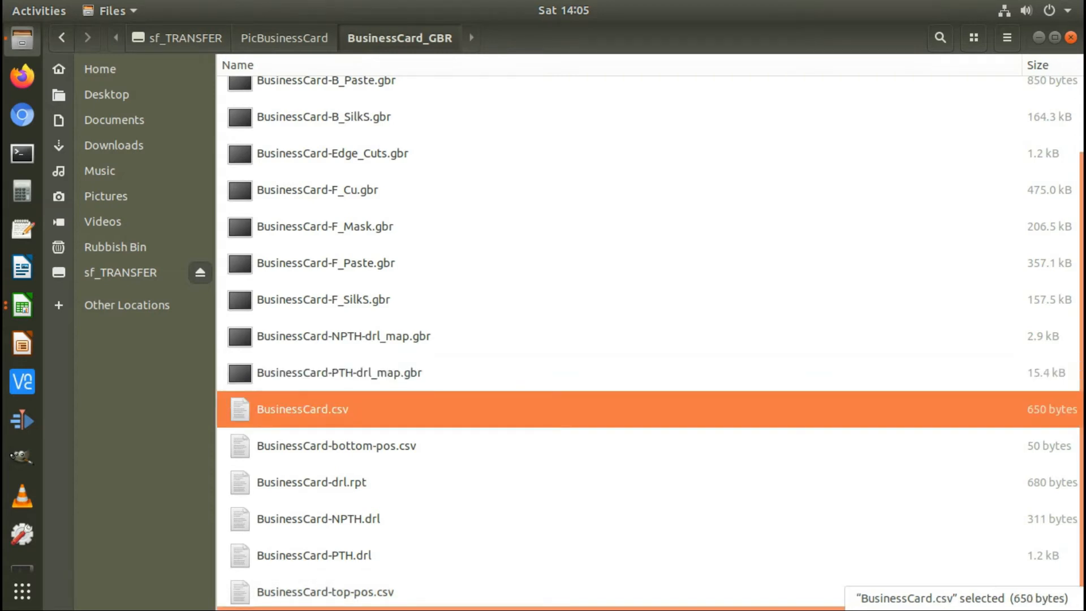
{"action": "left_click", "coordinate": [336, 446]}
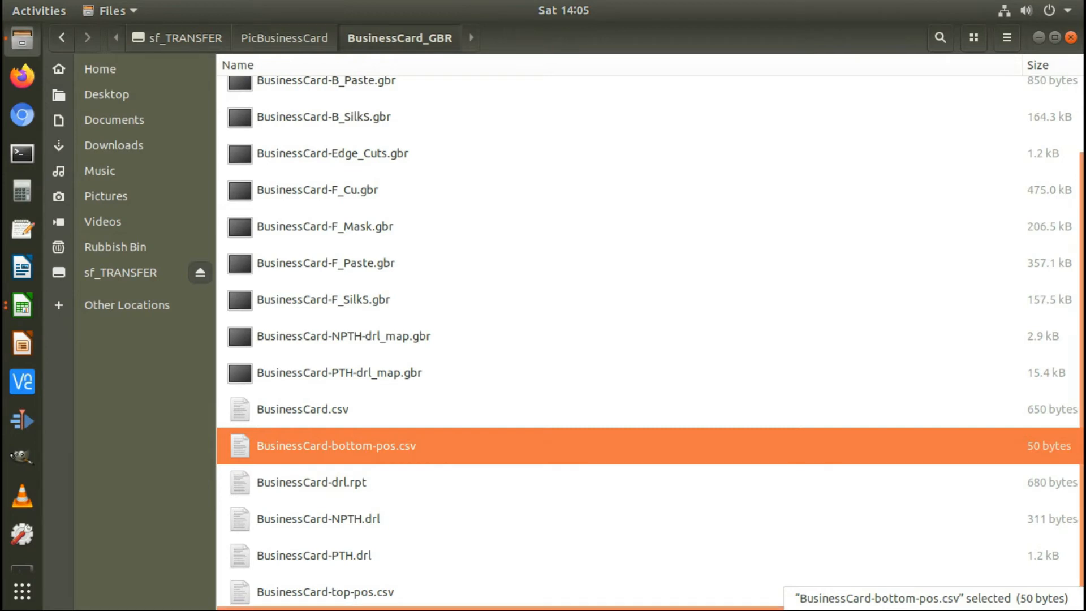
{"action": "left_click", "coordinate": [312, 483]}
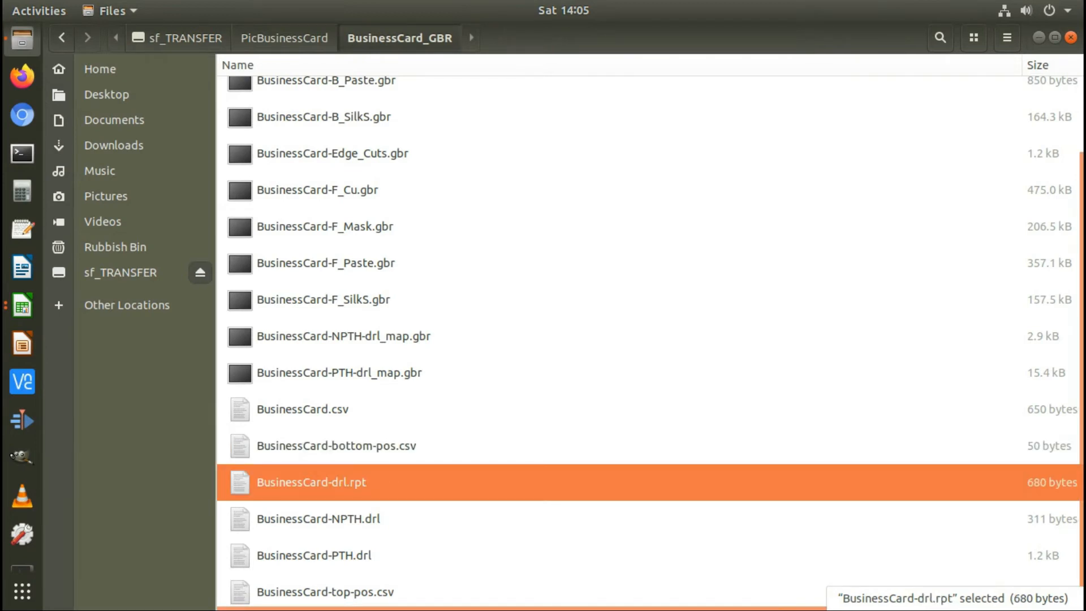
{"action": "left_click", "coordinate": [318, 519]}
{"action": "left_click", "coordinate": [314, 556]}
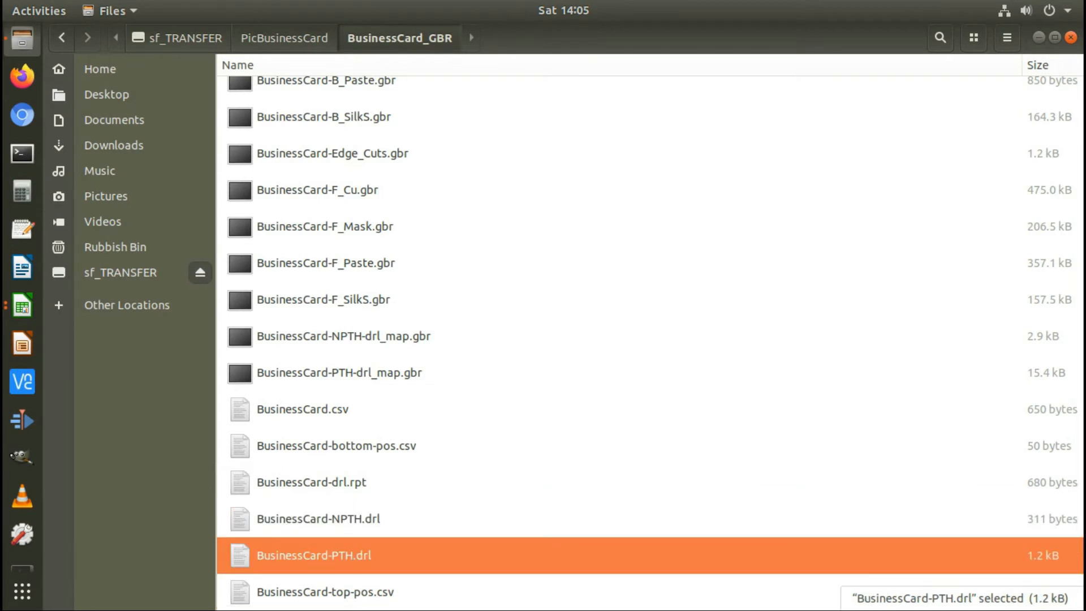
{"action": "left_click", "coordinate": [325, 592]}
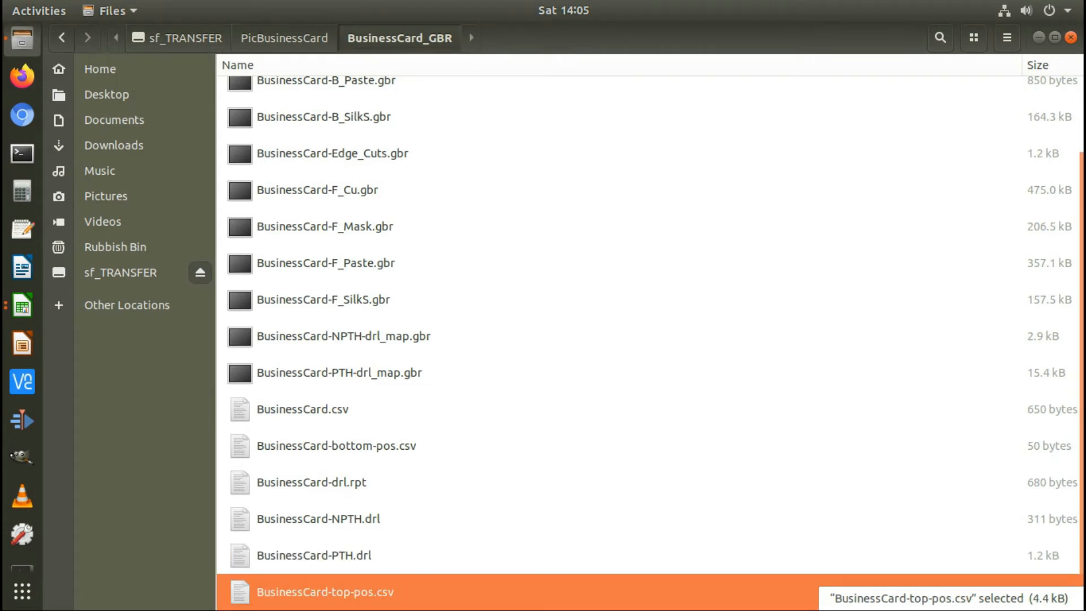
- Point out the three CSV files in turn: BusinessCard.csv, BusinessCard-bottom-pos.csv and BusinessCard-top-pos.csv
{"action": "left_click", "coordinate": [304, 409]}
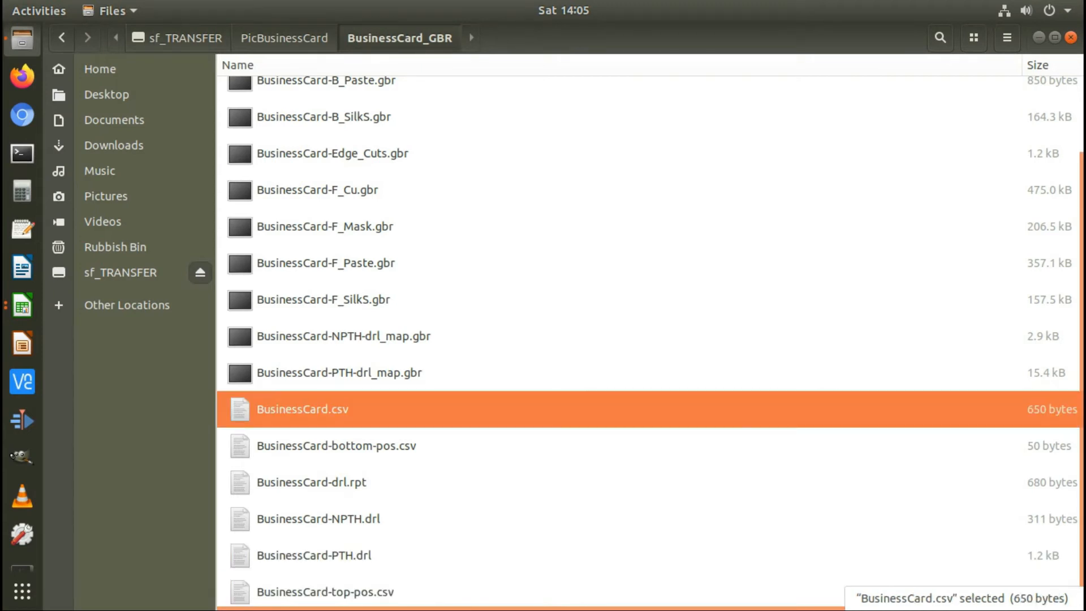
{"action": "left_click", "coordinate": [336, 446]}
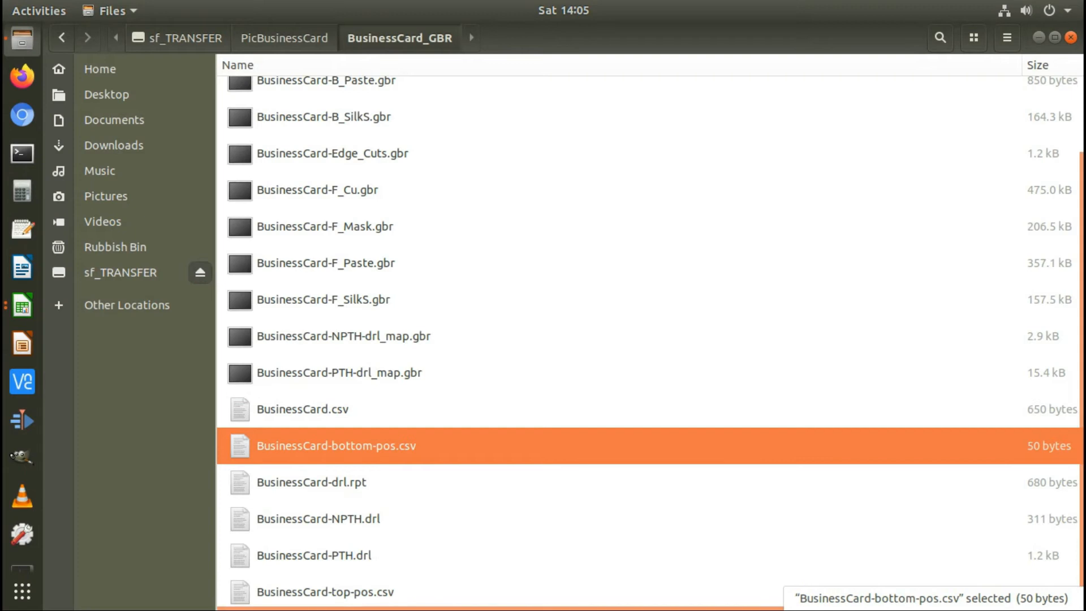
{"action": "left_click", "coordinate": [326, 592]}
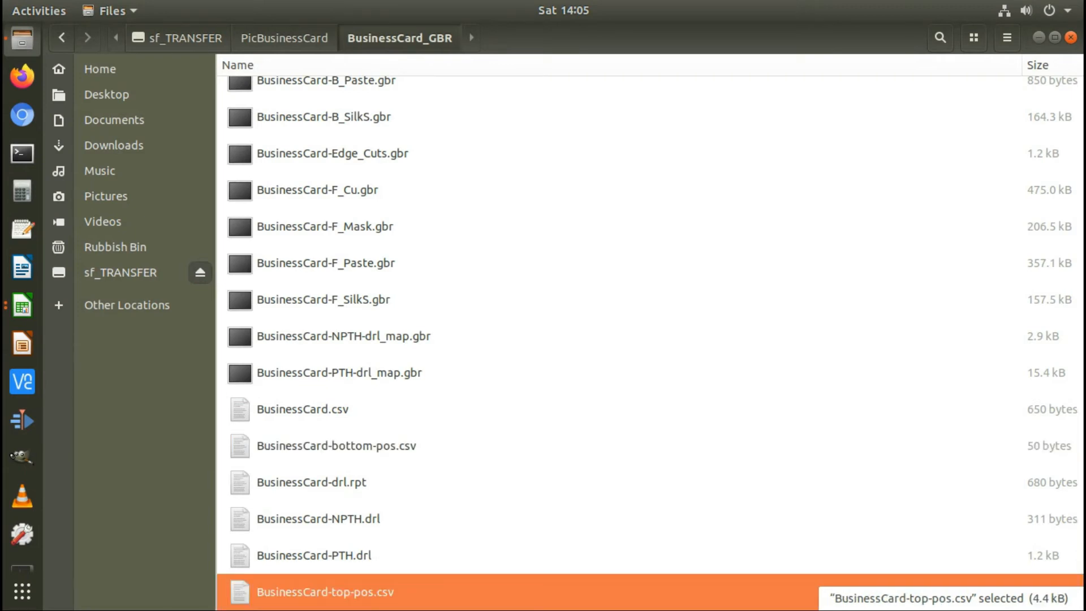
- Switch to BusinessCard.csv in LibreOffice Calc and highlight its entire header row
{"action": "key", "text": "alt+Tab"}
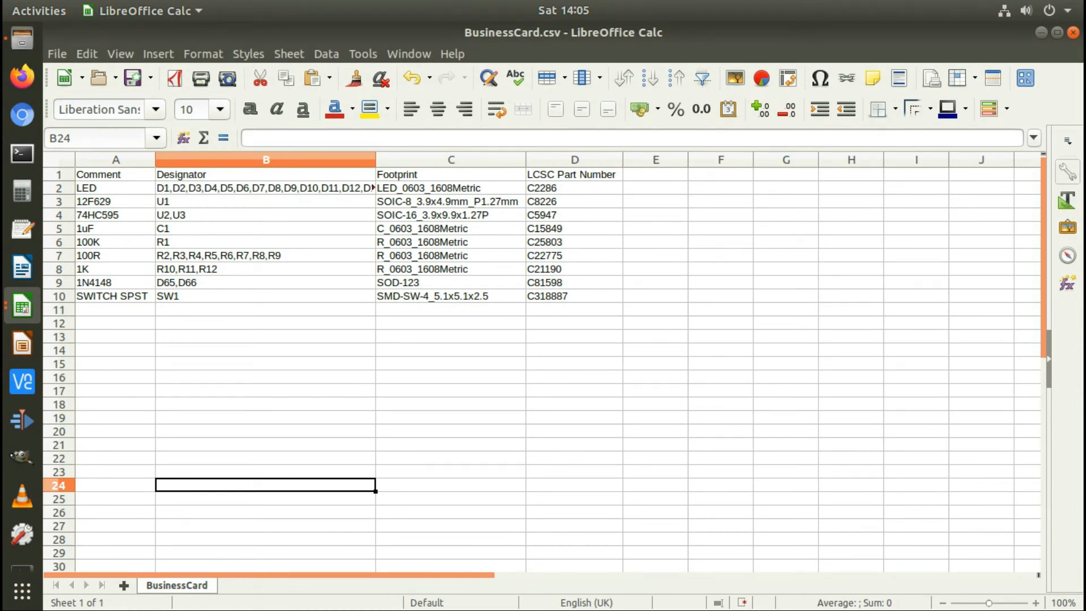
{"action": "left_click", "coordinate": [116, 175]}
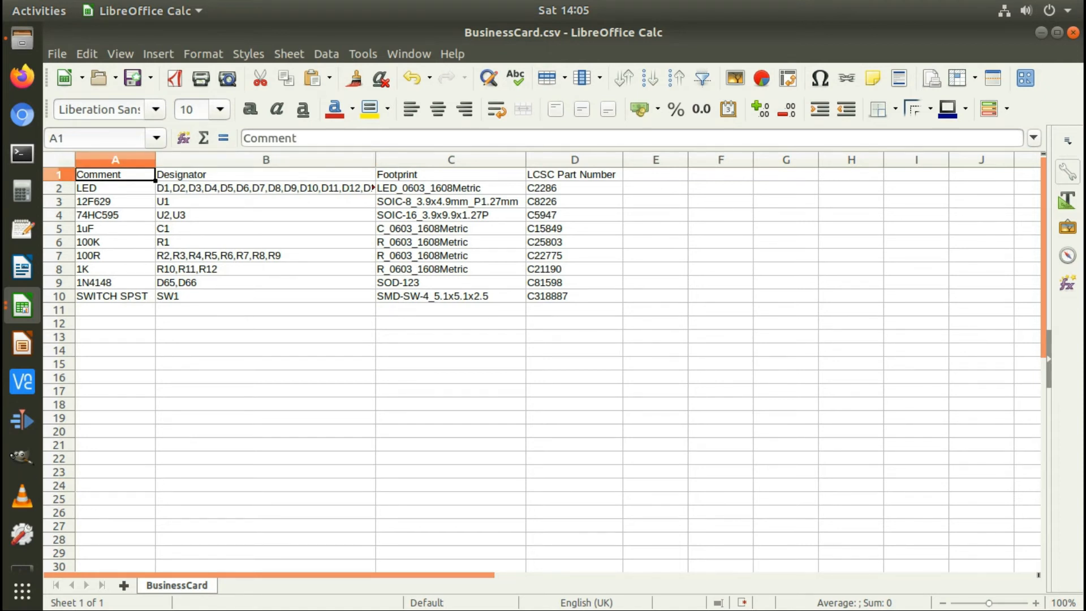
{"action": "key", "text": "shift+space"}
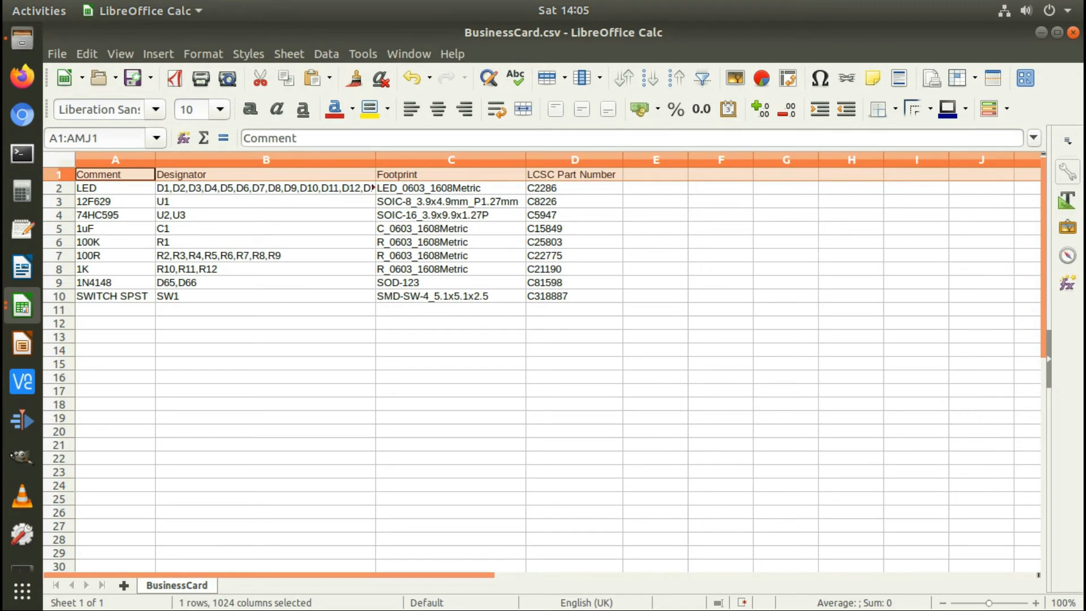
- Highlight the BOM columns one after another: Comment, Designator, Footprint and LCSC Part Number
{"action": "key", "text": "ctrl+space"}
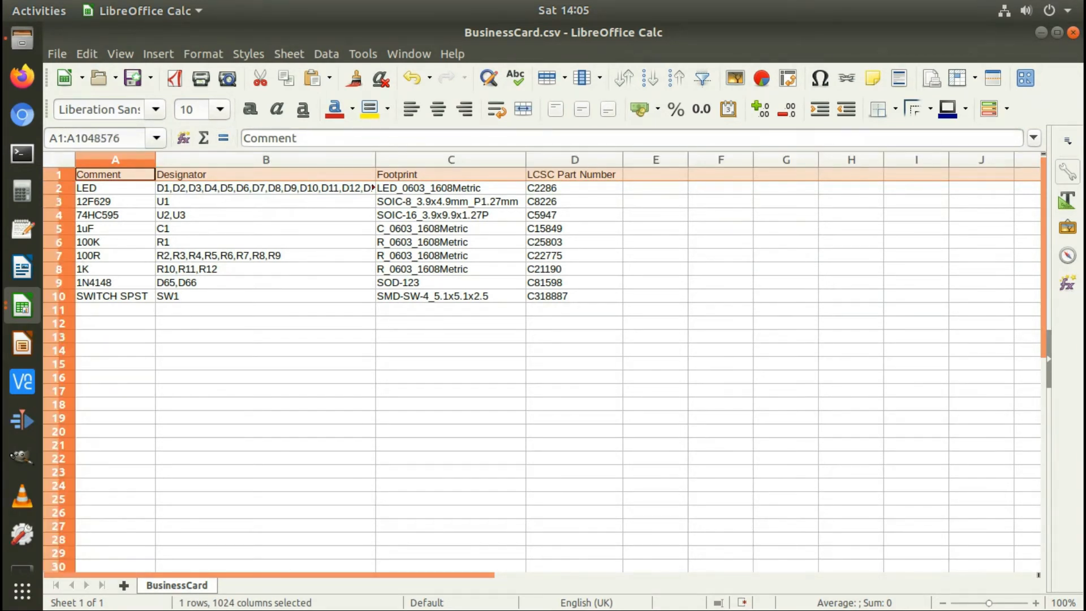
{"action": "key", "text": "Right"}
{"action": "key", "text": "ctrl+space"}
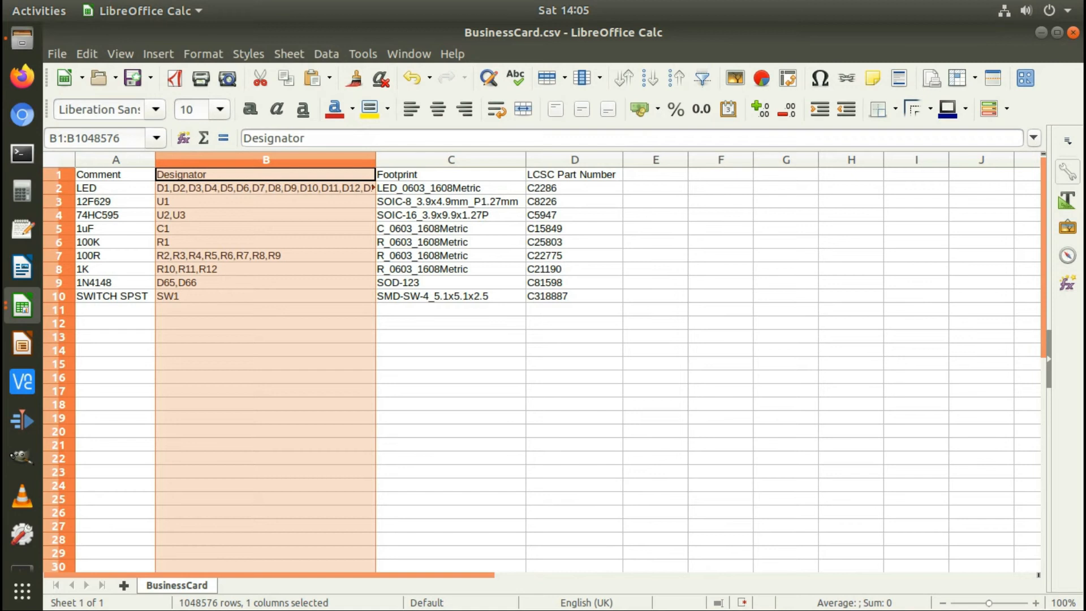
{"action": "key", "text": "Right"}
{"action": "key", "text": "ctrl+space"}
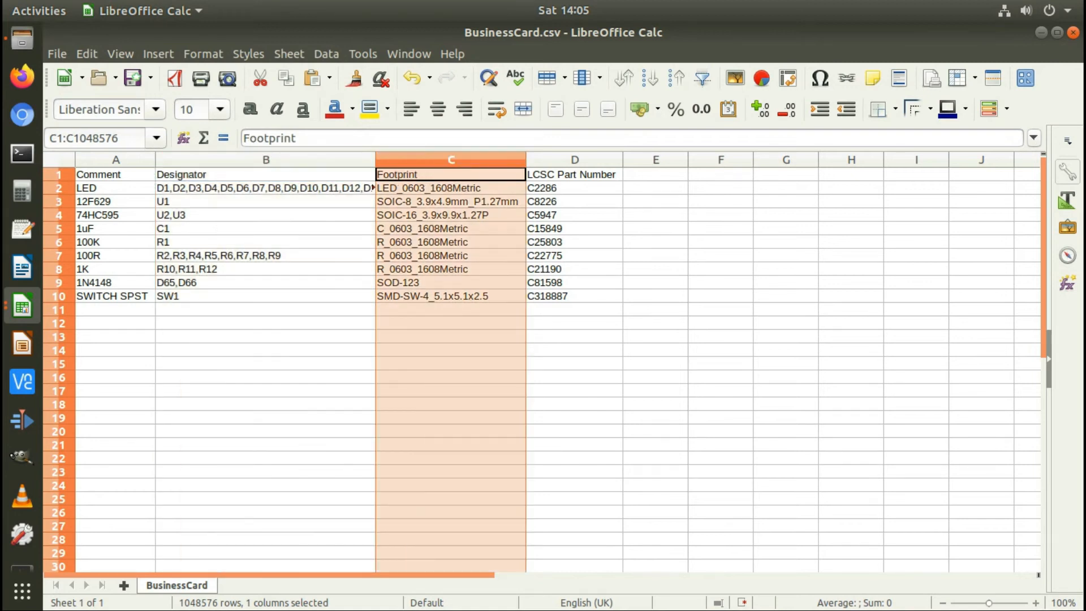
{"action": "key", "text": "Right"}
{"action": "key", "text": "ctrl+space"}
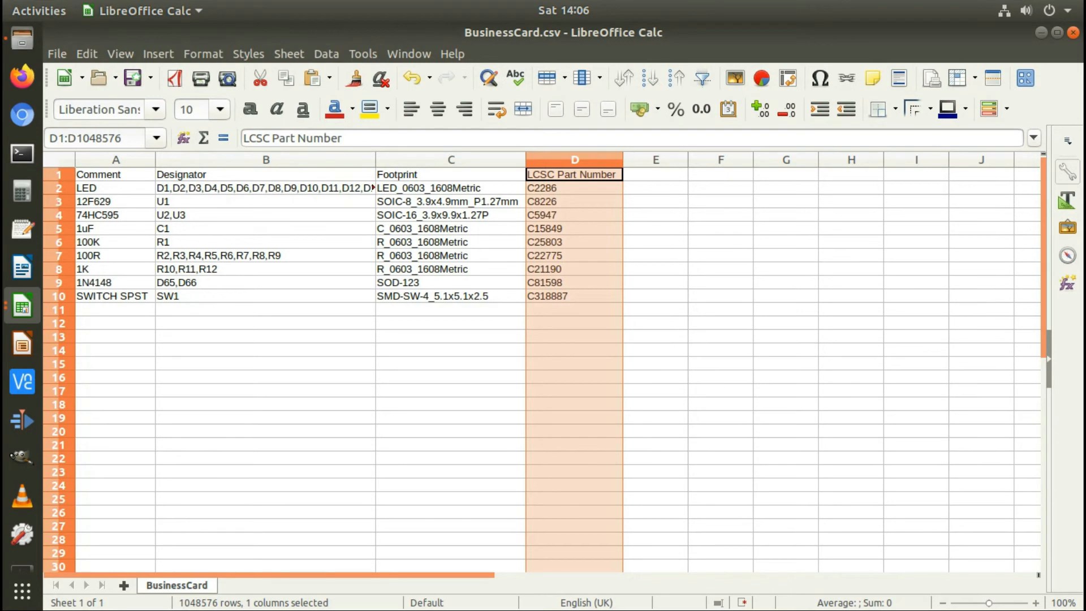
- Switch to the BusinessCard-top-pos.csv spreadsheet and highlight its entire header row
{"action": "key", "text": "alt+Tab"}
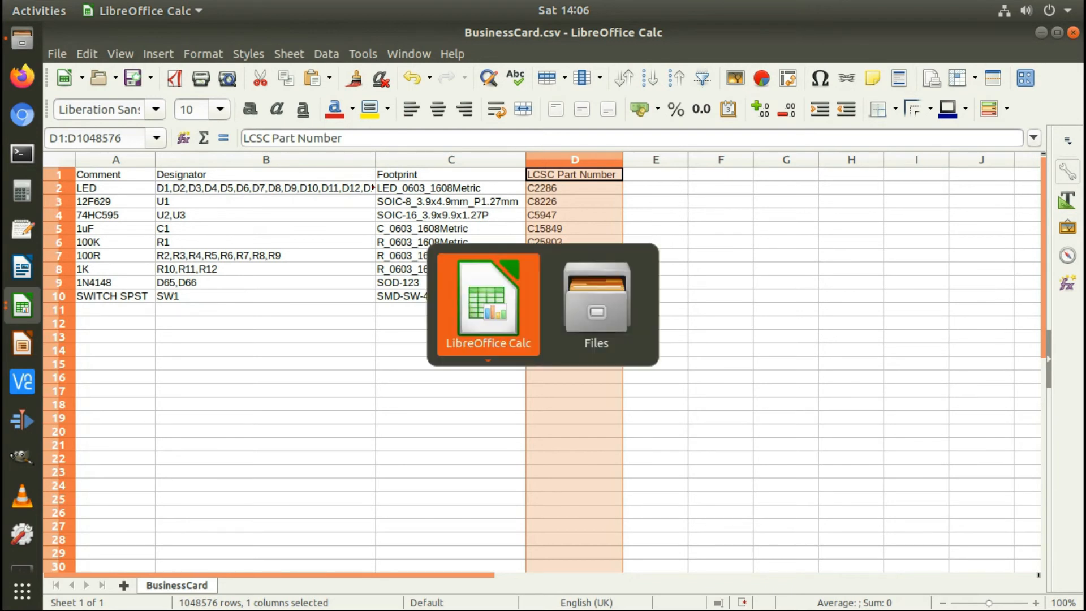
{"action": "key", "text": "Down"}
{"action": "key", "text": "Right"}
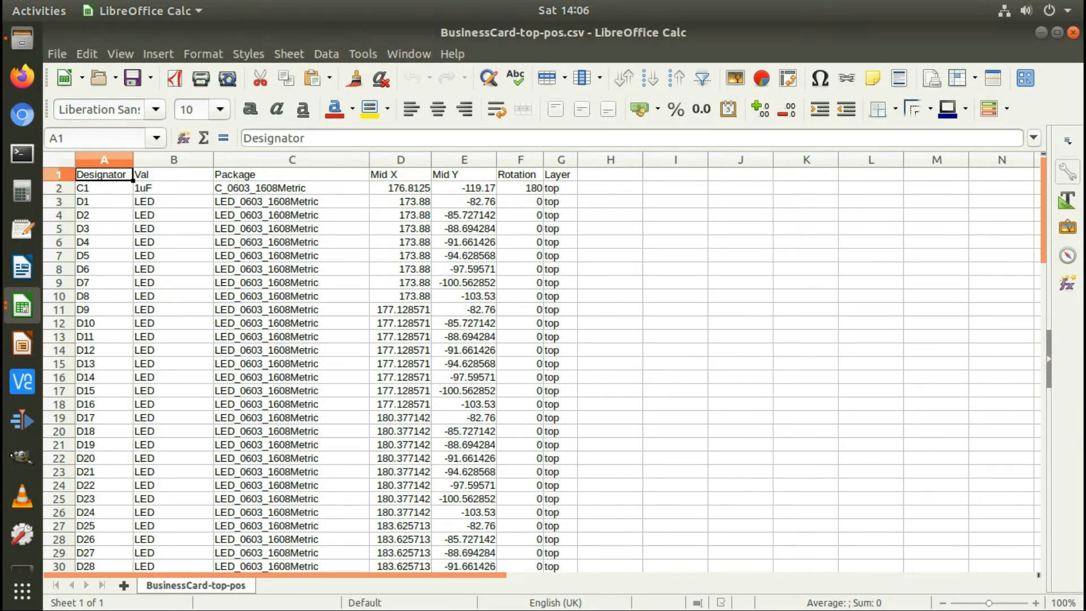
{"action": "key", "text": "shift+space"}
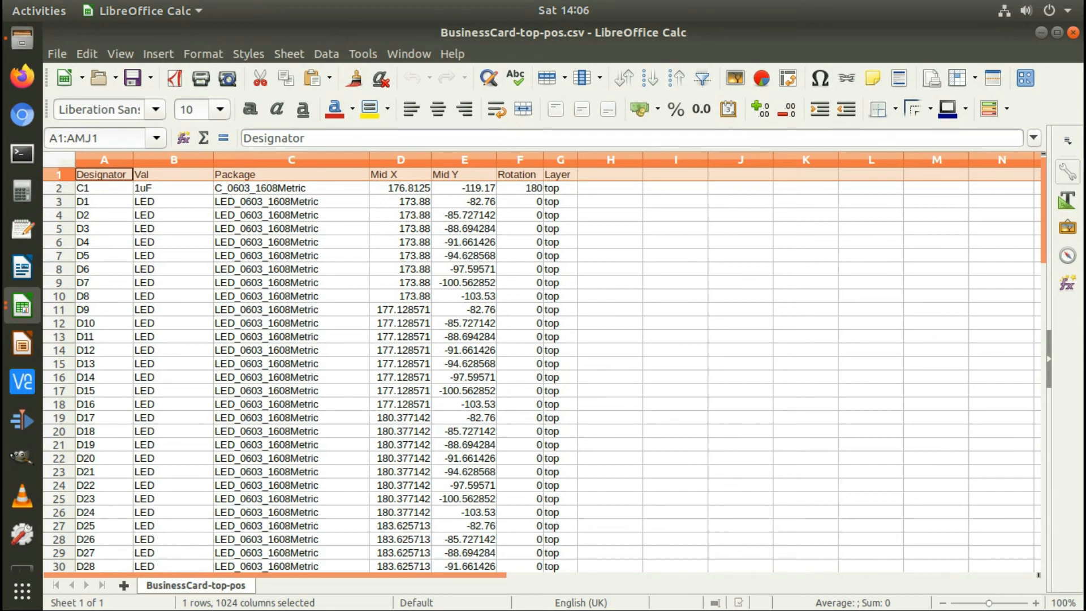
- Highlight the position file's columns one after another: Designator, Val, Package, Mid X, Mid Y and Rotation
{"action": "key", "text": "ctrl+space"}
{"action": "key", "text": "Right"}
{"action": "key", "text": "ctrl+space"}
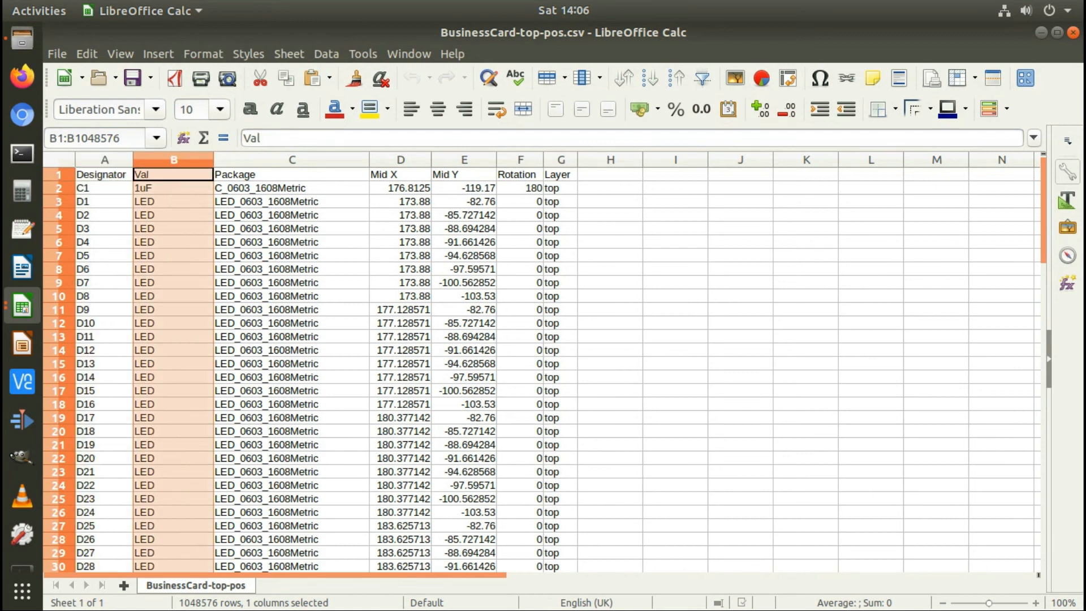
{"action": "key", "text": "Right"}
{"action": "key", "text": "ctrl+space"}
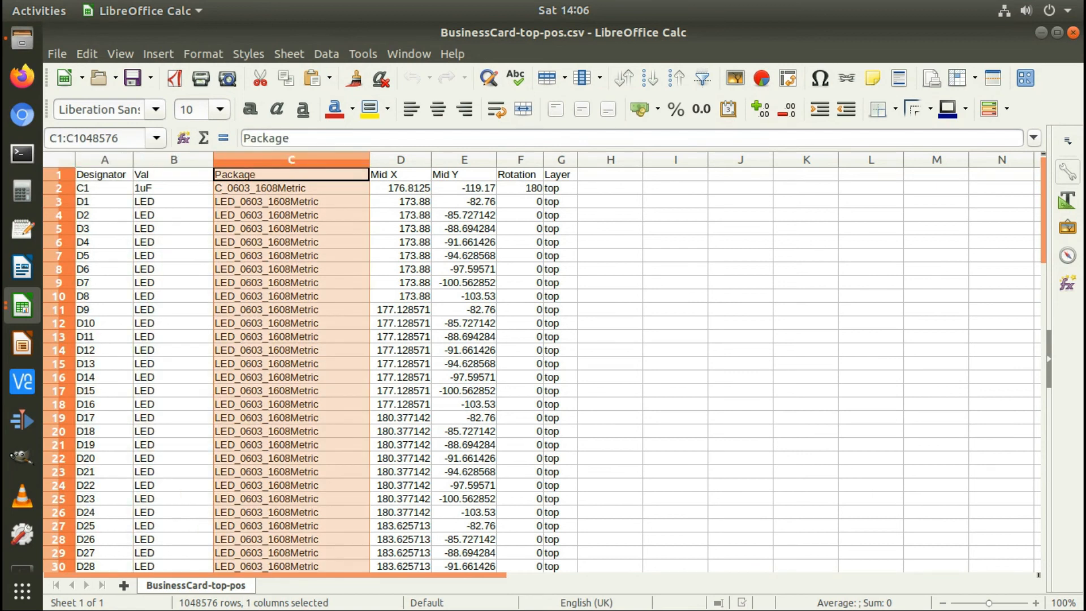
{"action": "key", "text": "Right"}
{"action": "key", "text": "ctrl+space"}
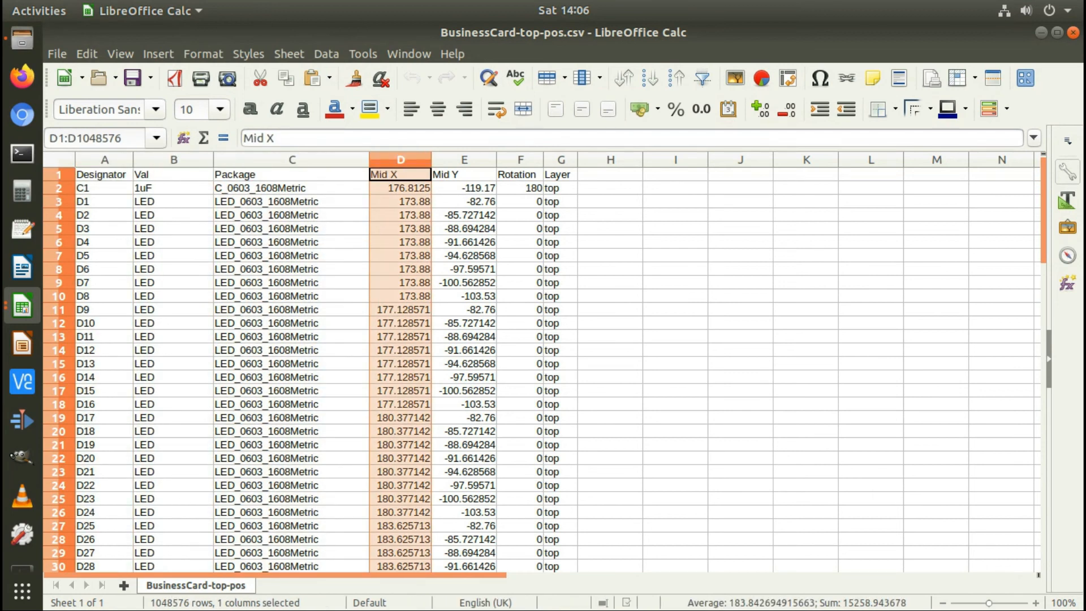
{"action": "key", "text": "Right"}
{"action": "key", "text": "ctrl+space"}
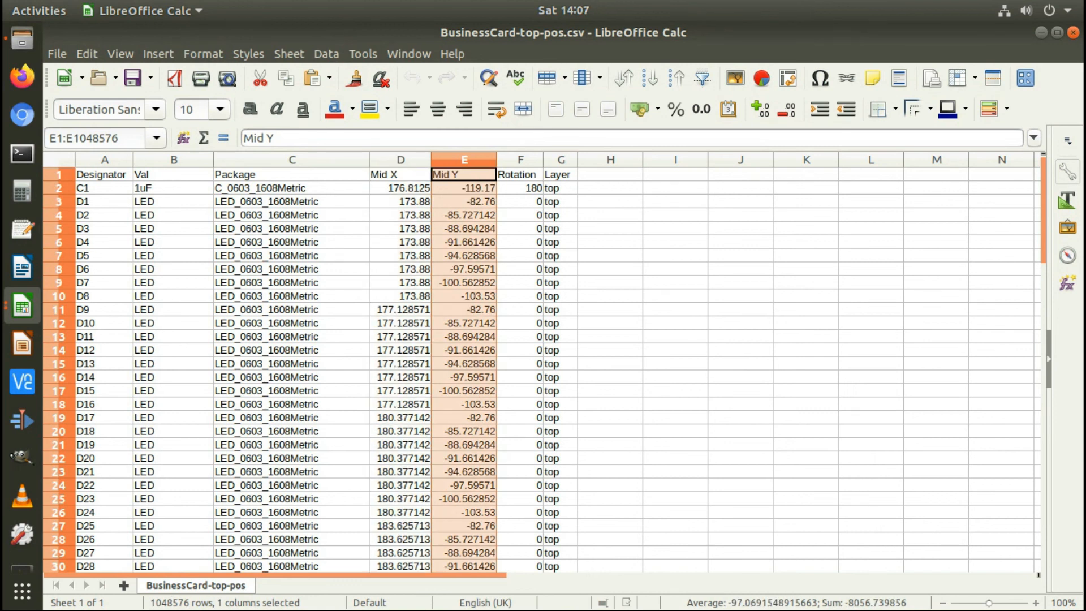
{"action": "key", "text": "Right"}
{"action": "key", "text": "ctrl+space"}
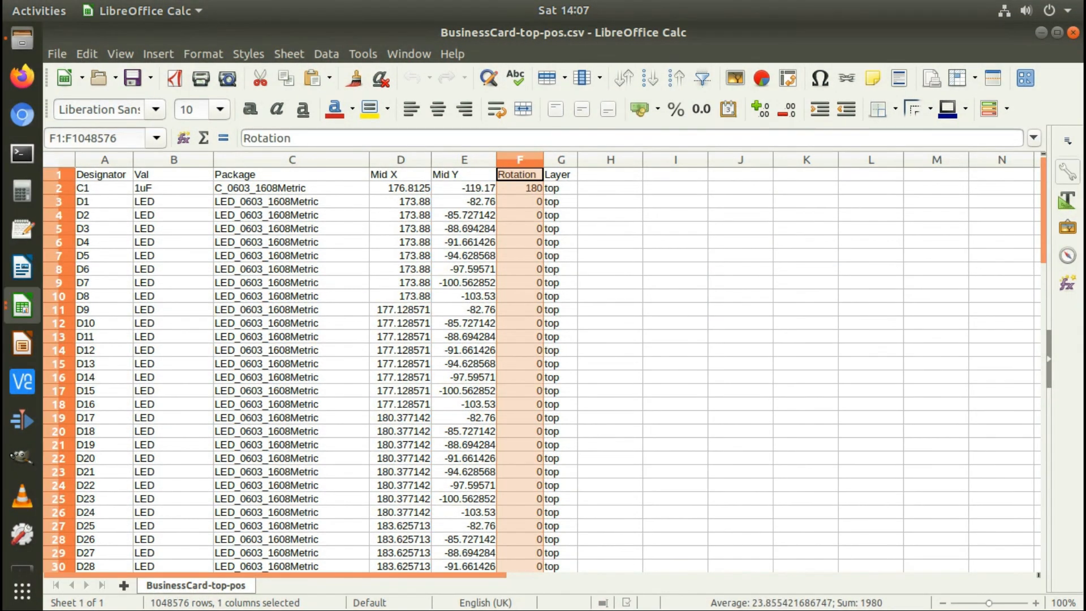